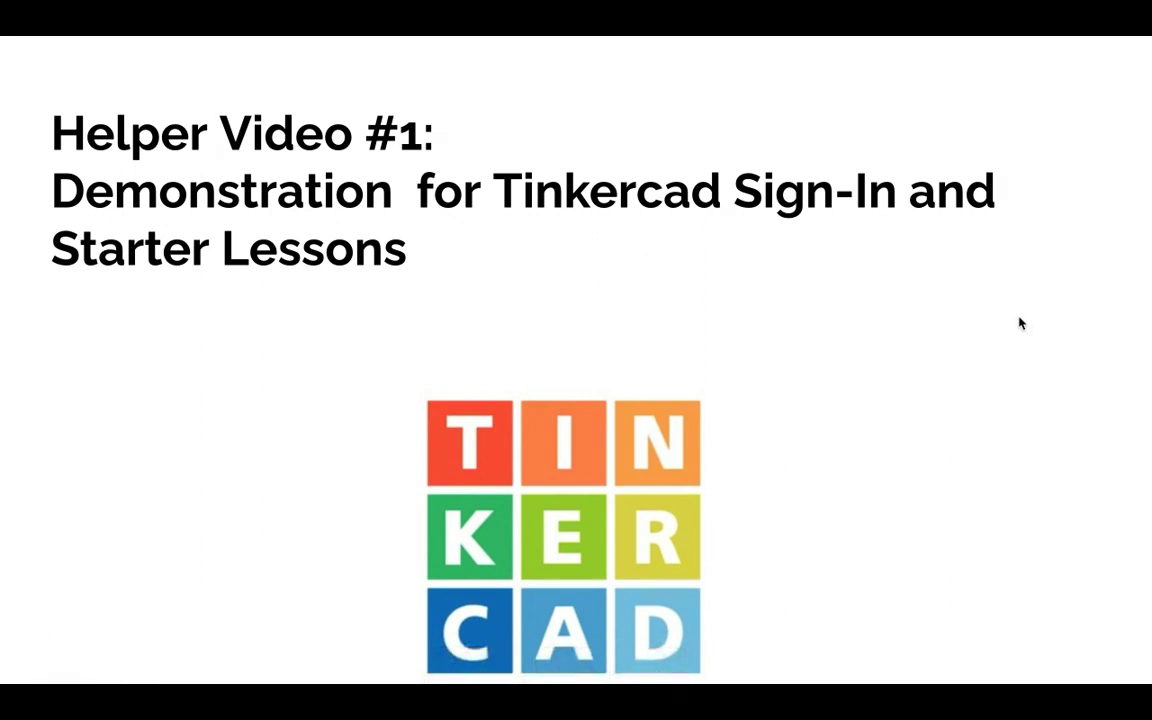
# - Go to the sign-in demonstration slide and reveal the Lesson 1 and Lesson 2 previews, questions and reminders
pyautogui.click(1021, 323)
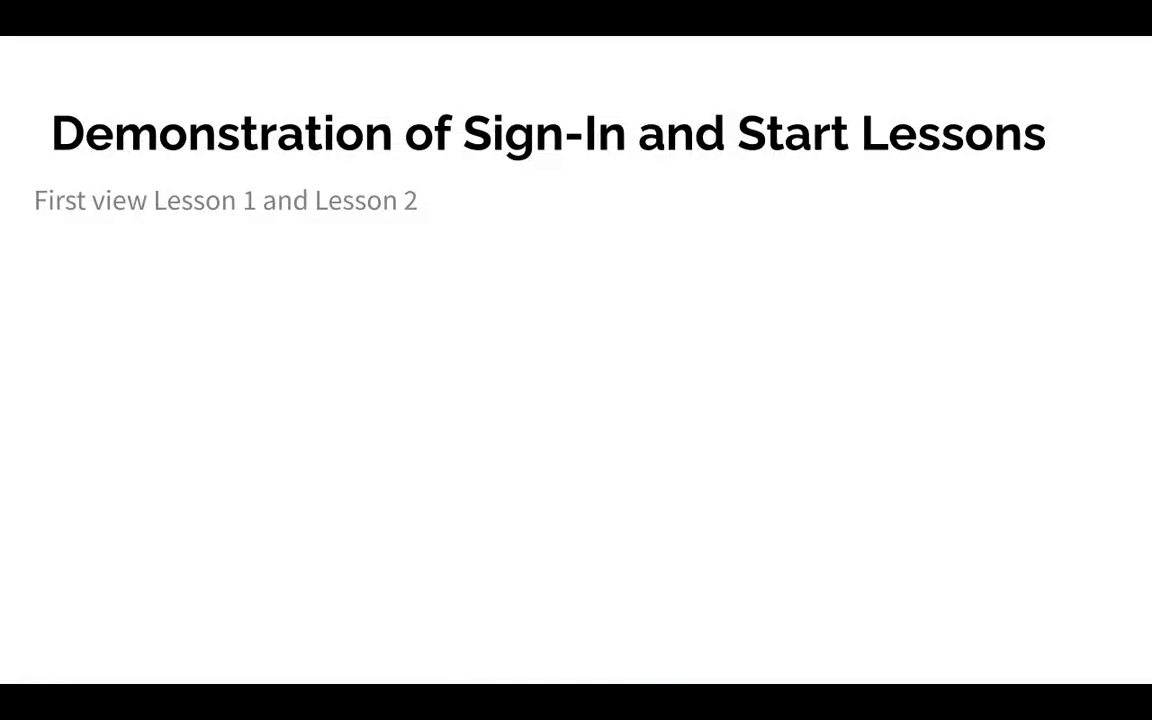
pyautogui.press('Right')
pyautogui.click(919, 287)
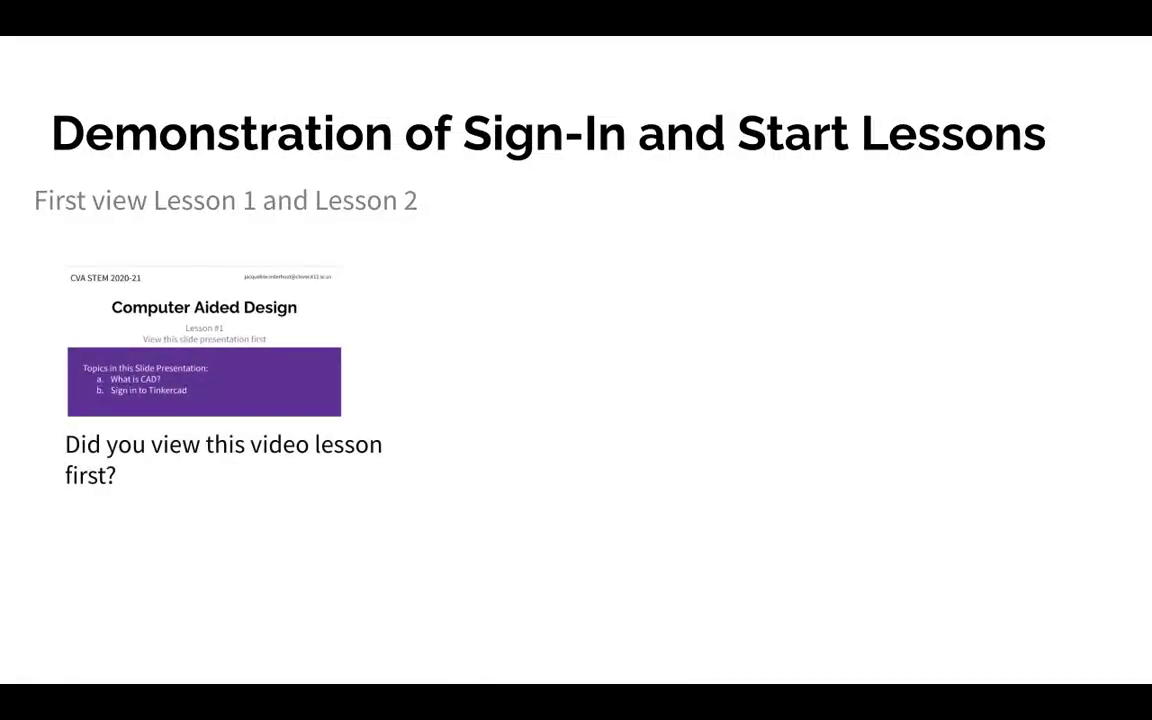
pyautogui.click(1004, 603)
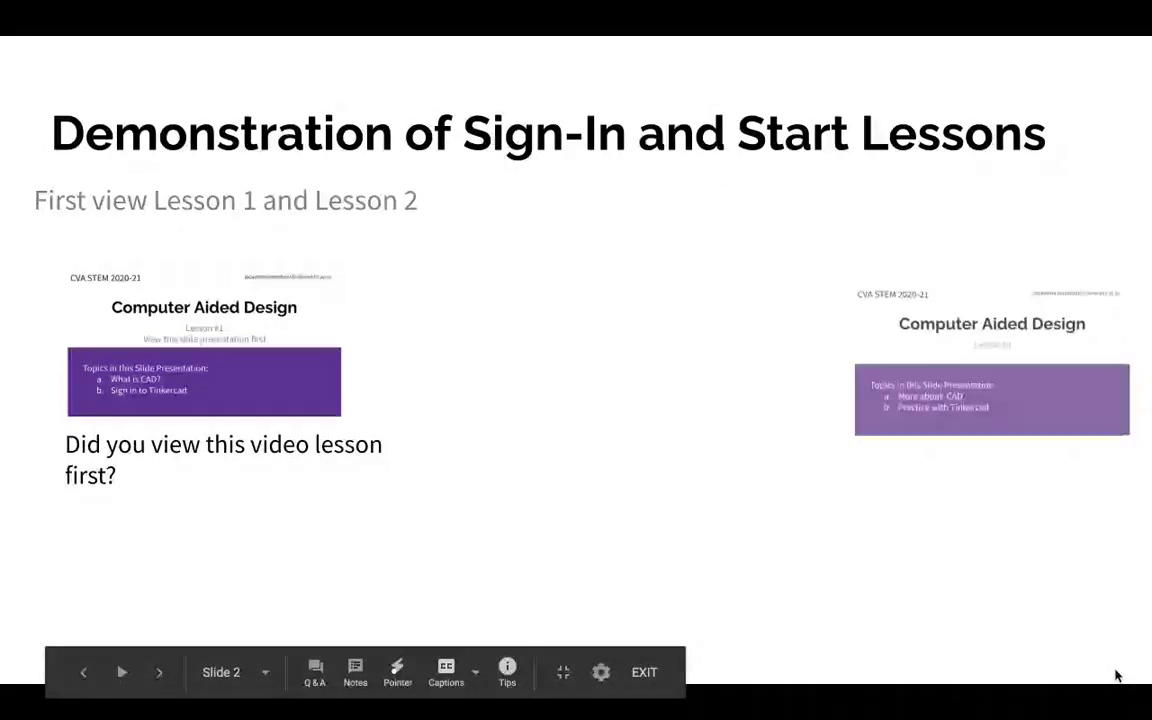
pyautogui.click(1117, 676)
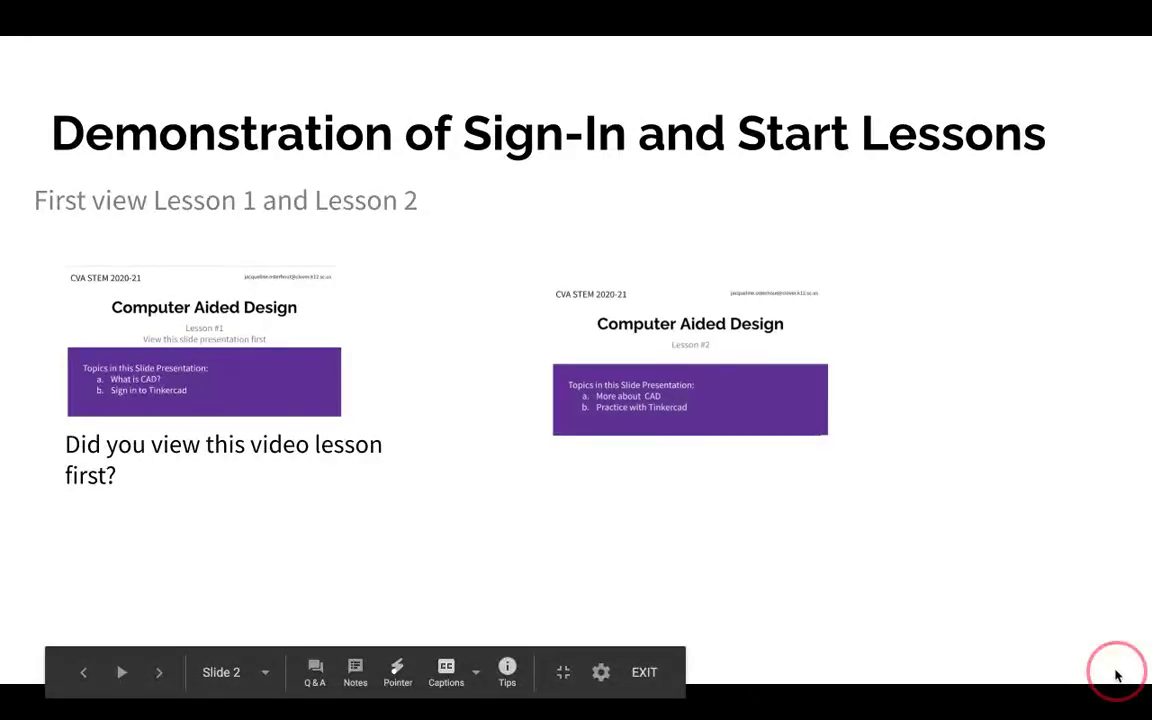
pyautogui.click(1117, 676)
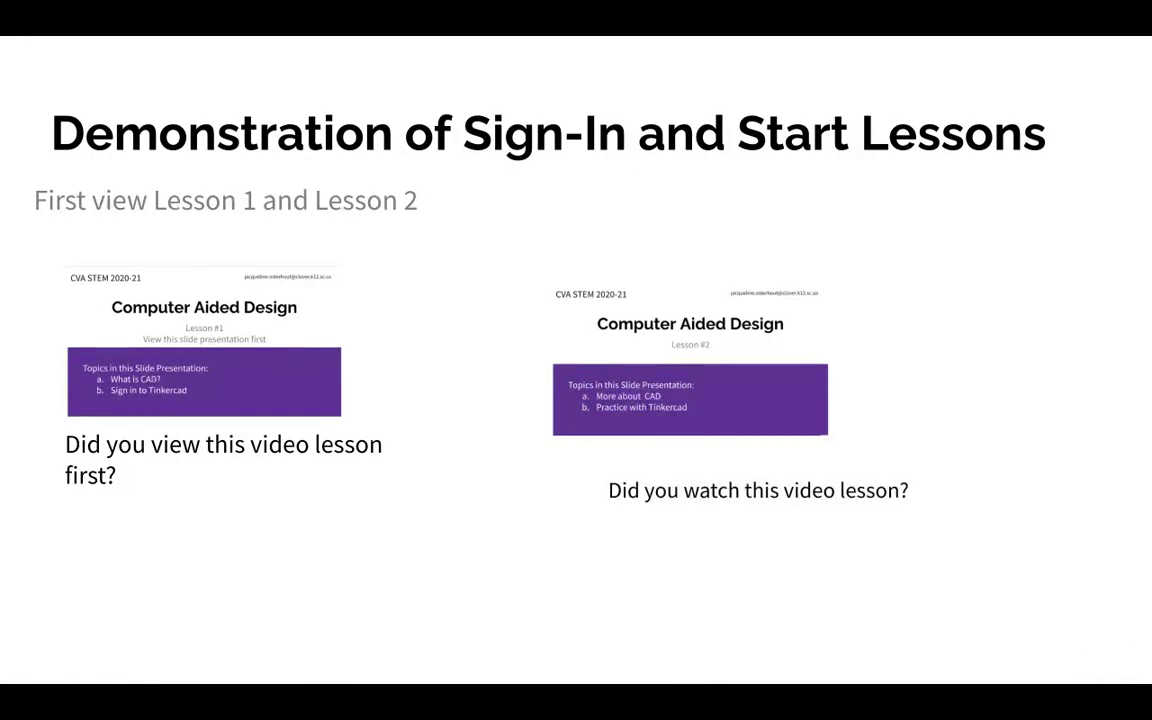
pyautogui.click(1005, 604)
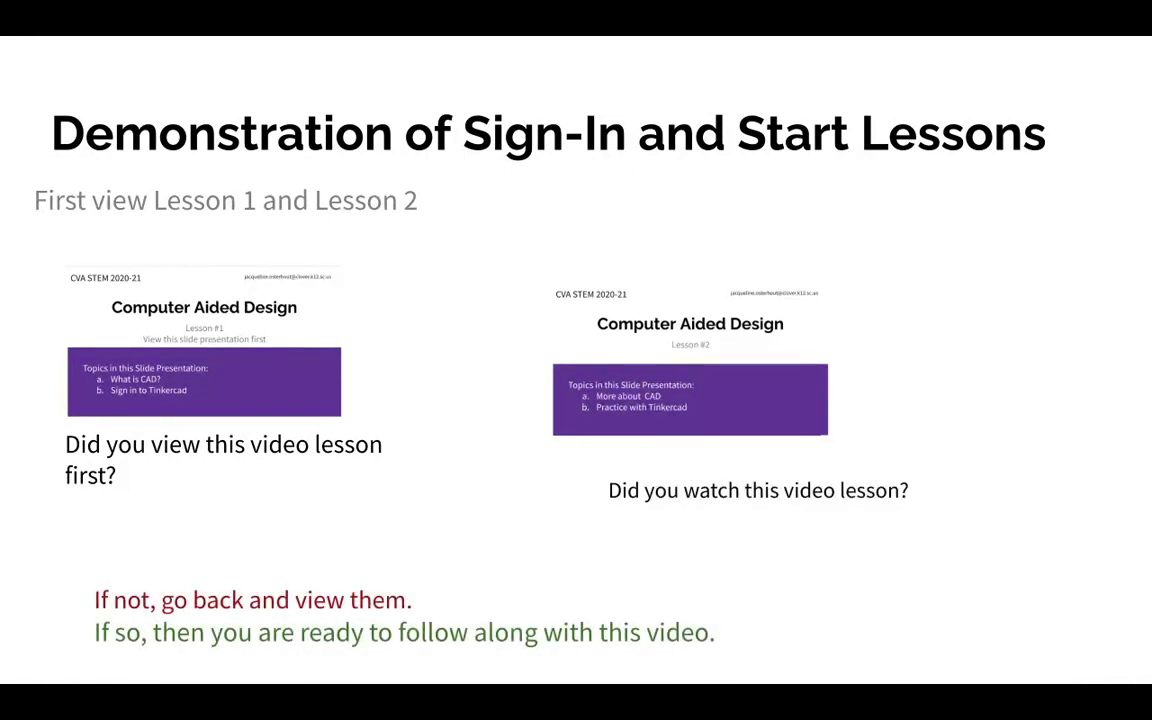
# - Show the iPad and computer tips and the Let's practice animation, then go to the class-join slide
pyautogui.click(1005, 604)
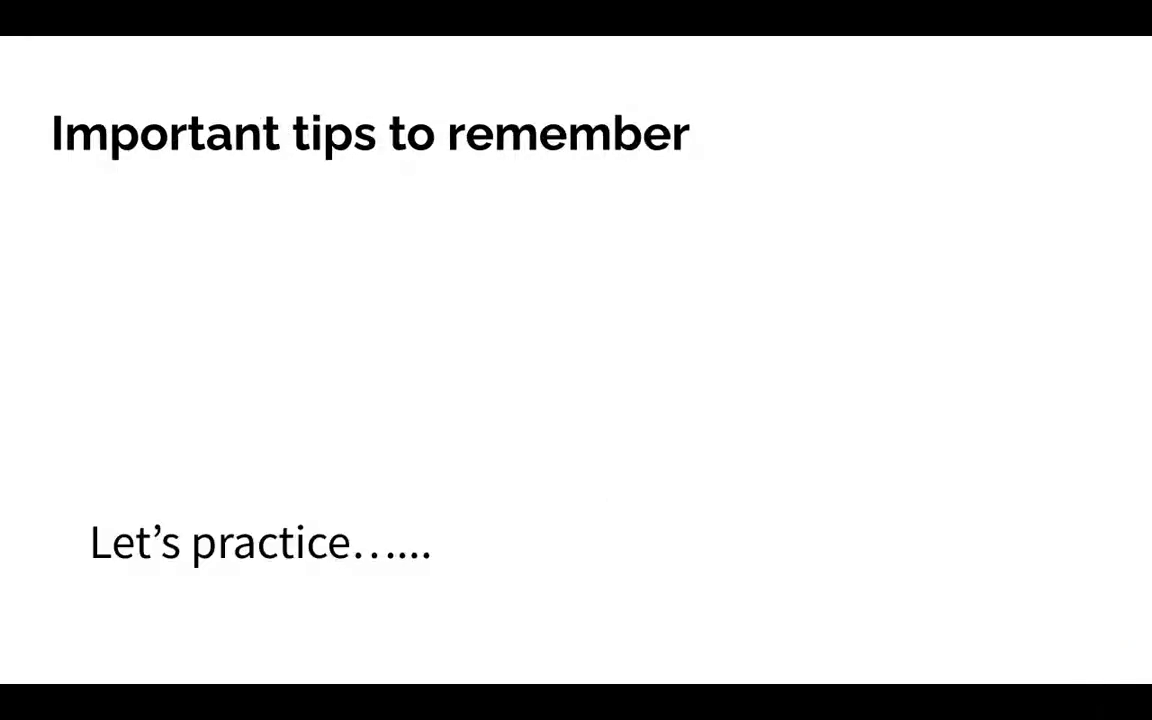
pyautogui.click(1117, 674)
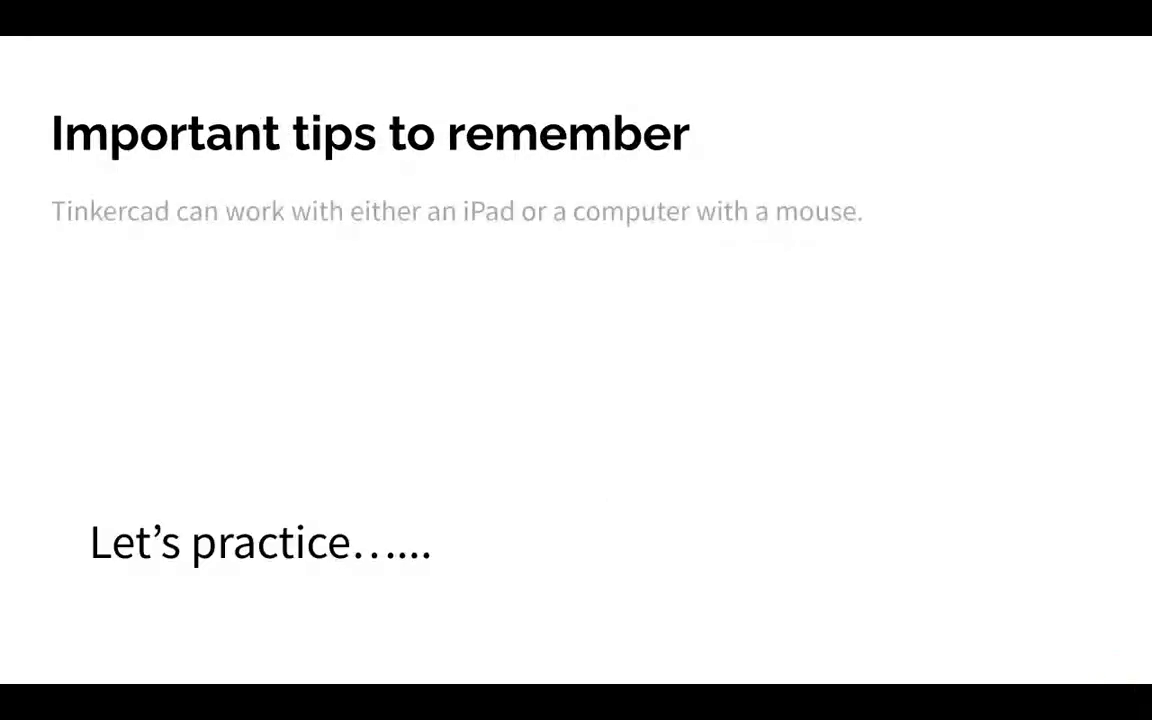
pyautogui.click(1117, 674)
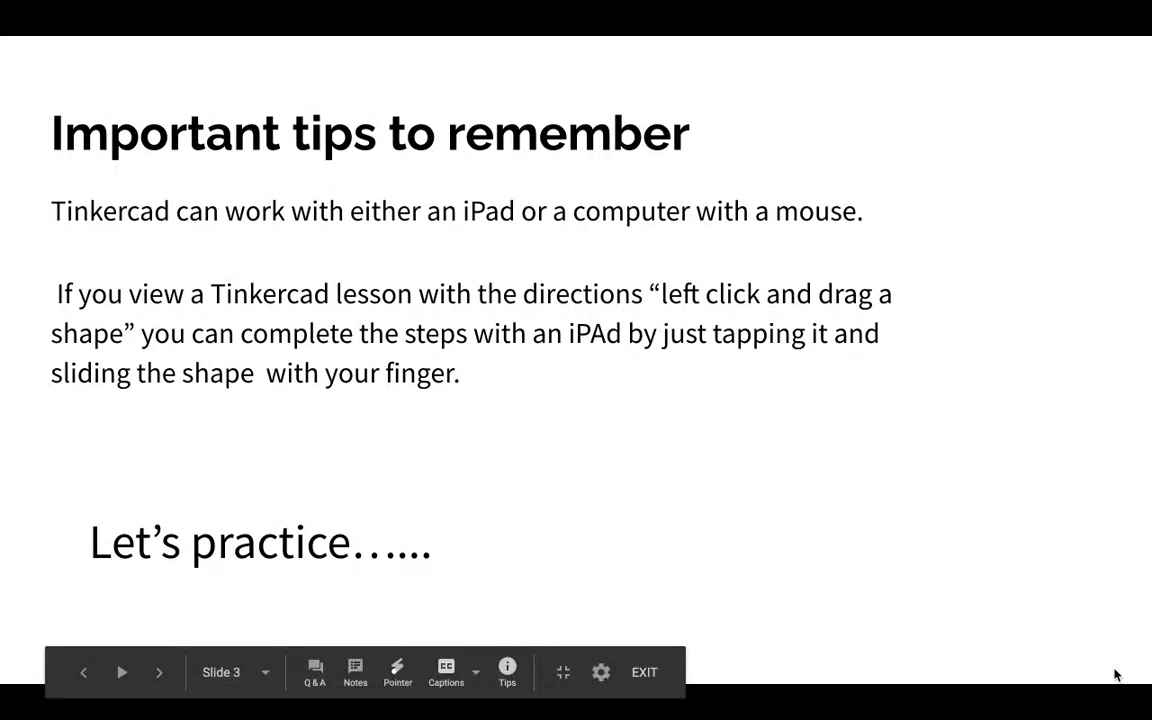
pyautogui.click(1117, 674)
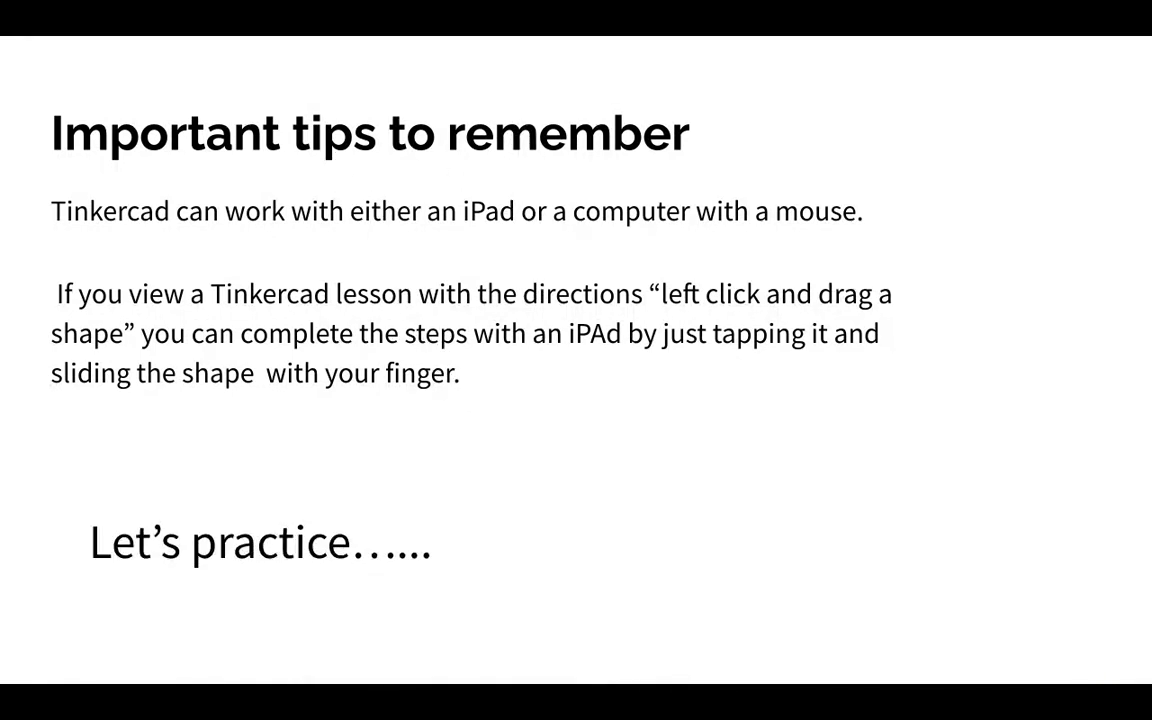
pyautogui.click(1113, 663)
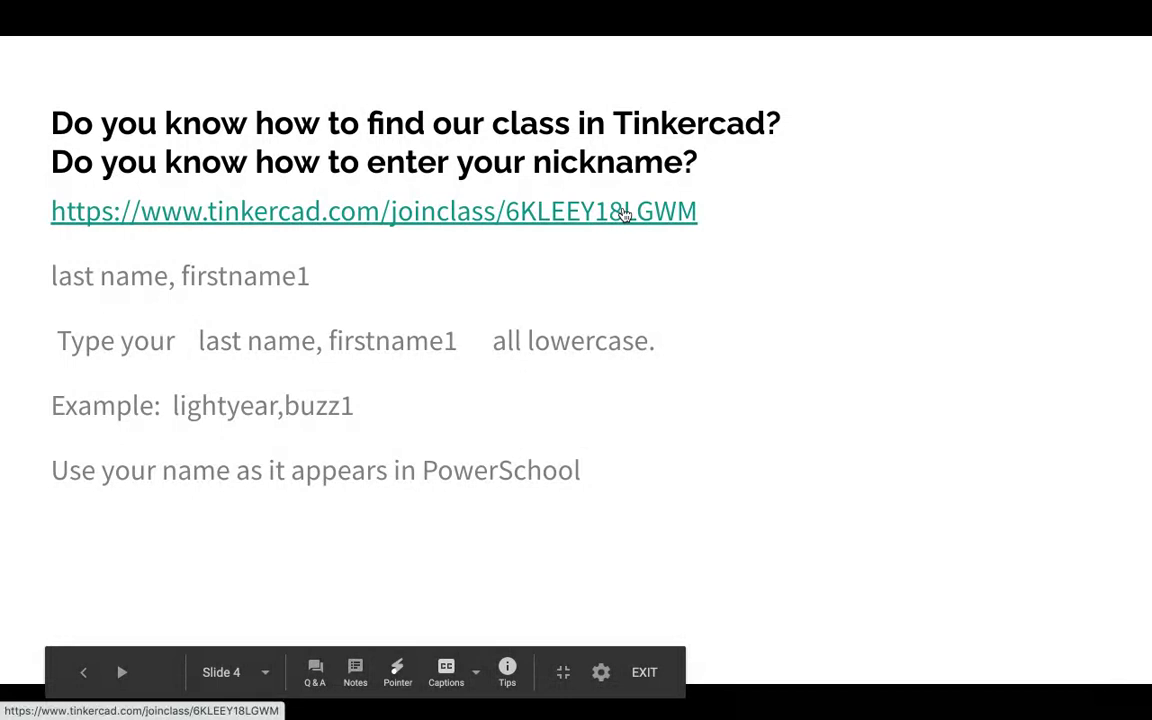
# - Open the CVA STEM All Grades semester 1 join link, choose Join with Nickname, and enter the student nickname
pyautogui.click(623, 212)
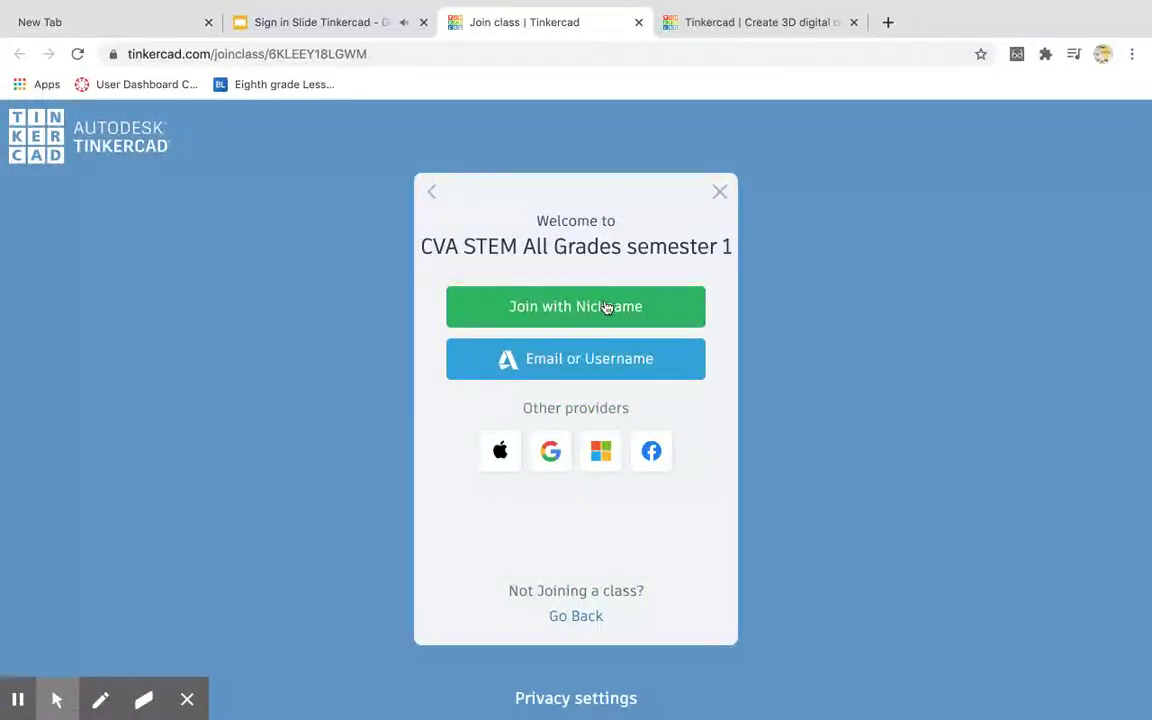
pyautogui.click(606, 309)
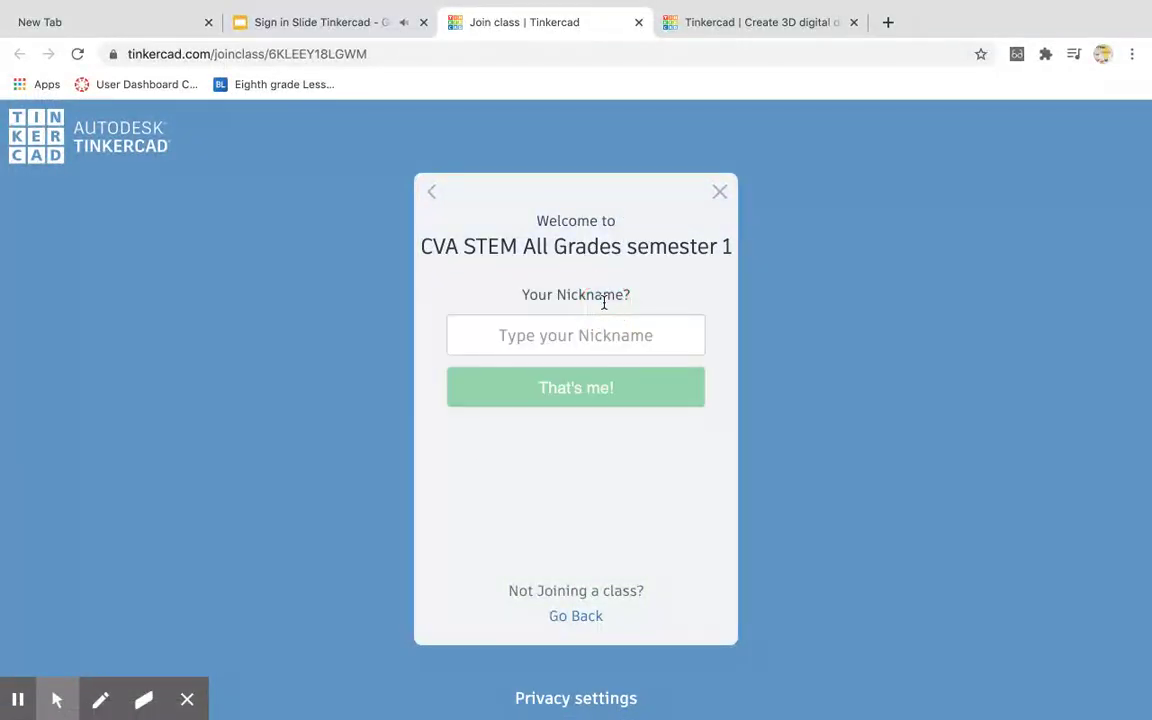
pyautogui.click(567, 336)
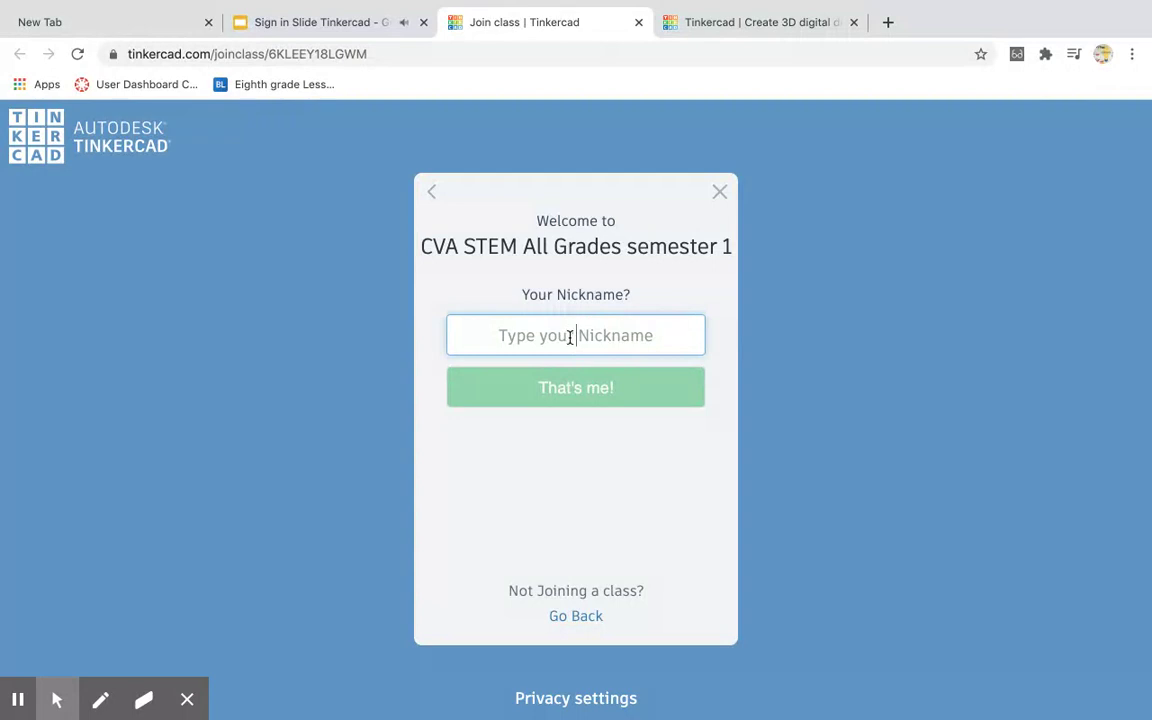
pyautogui.write('gh')
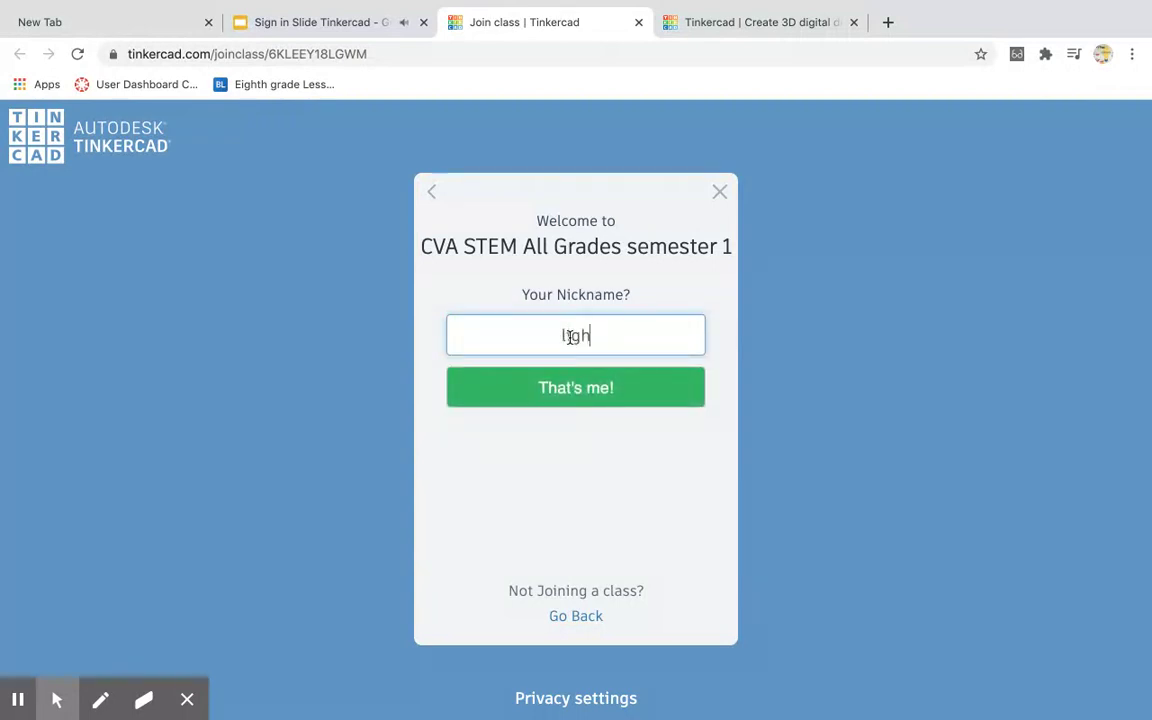
pyautogui.write('tyea')
pyautogui.write('r,')
pyautogui.write('buzz')
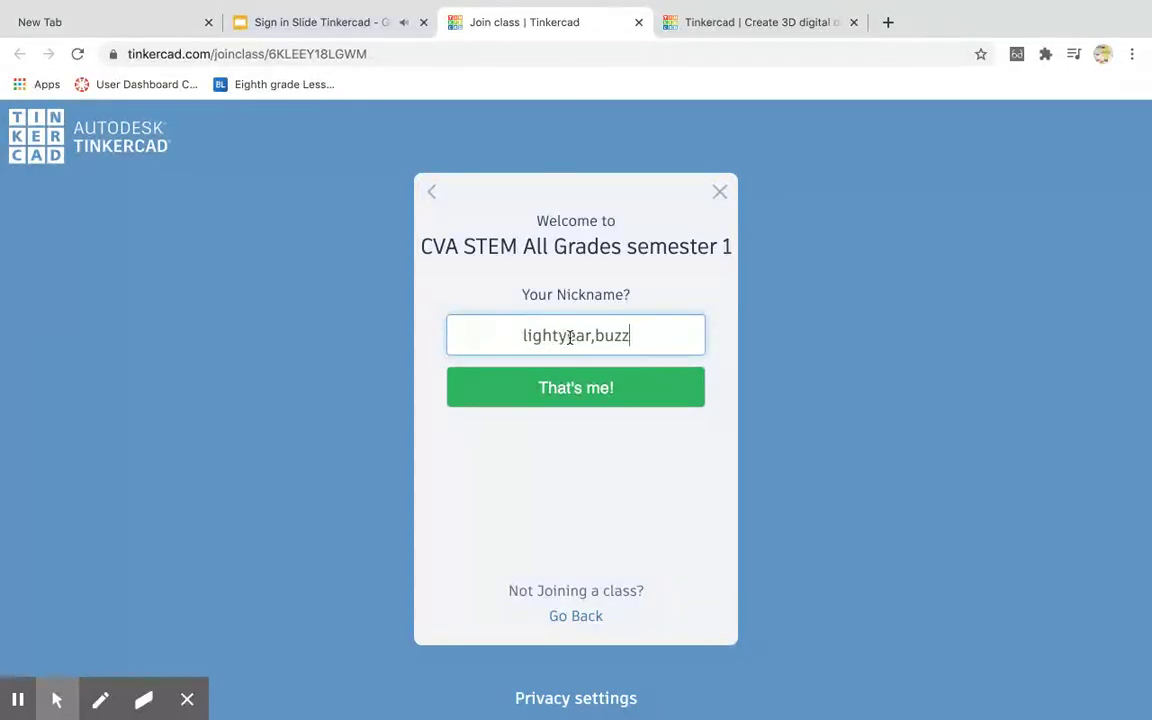
pyautogui.write('1')
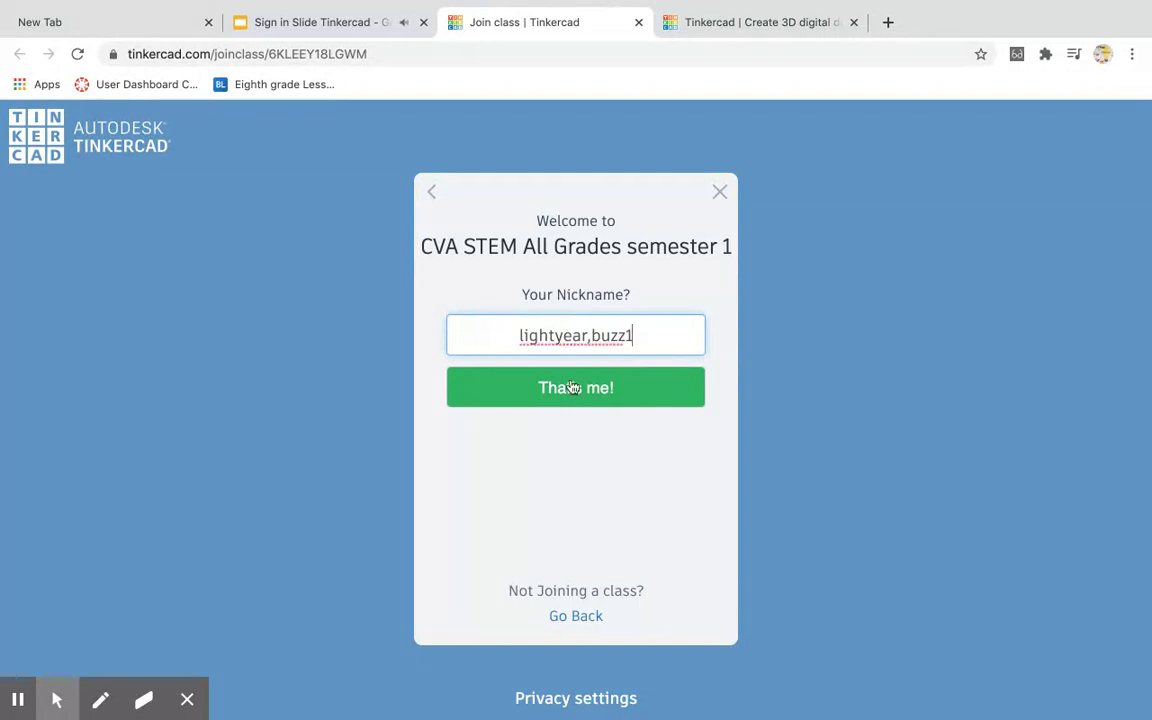
# - Join the class with 'That's me!', then open Learn > Starters and browse the full Direct Starters list
pyautogui.click(576, 392)
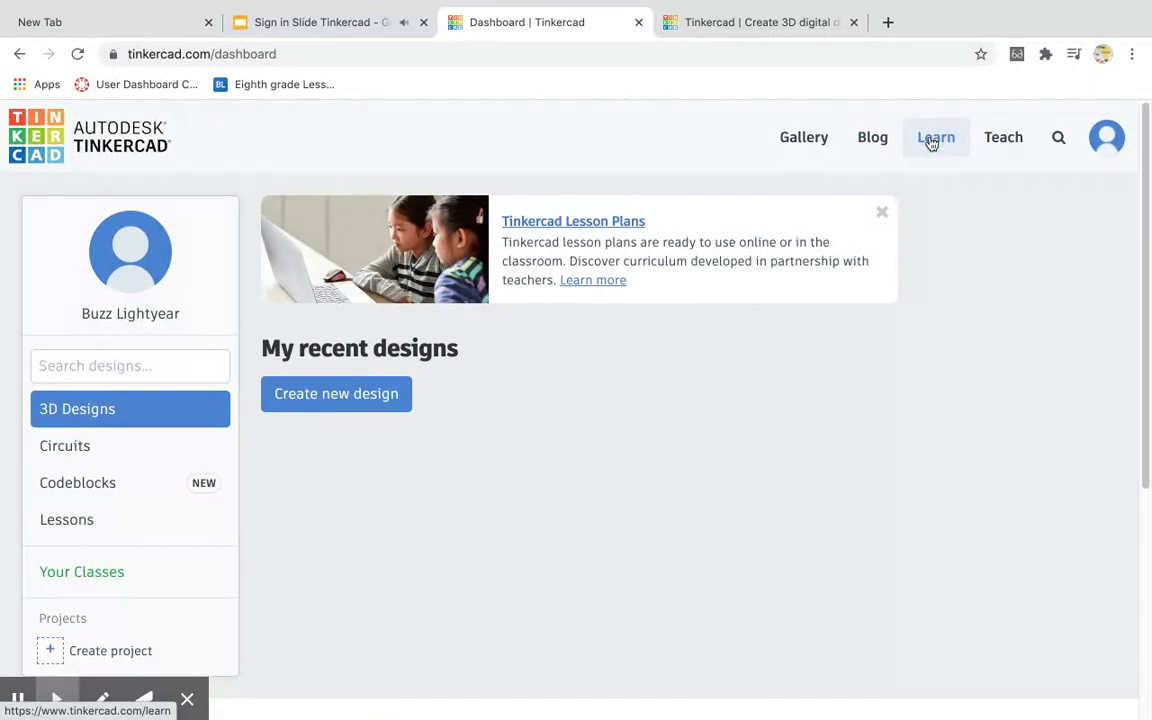
pyautogui.click(931, 142)
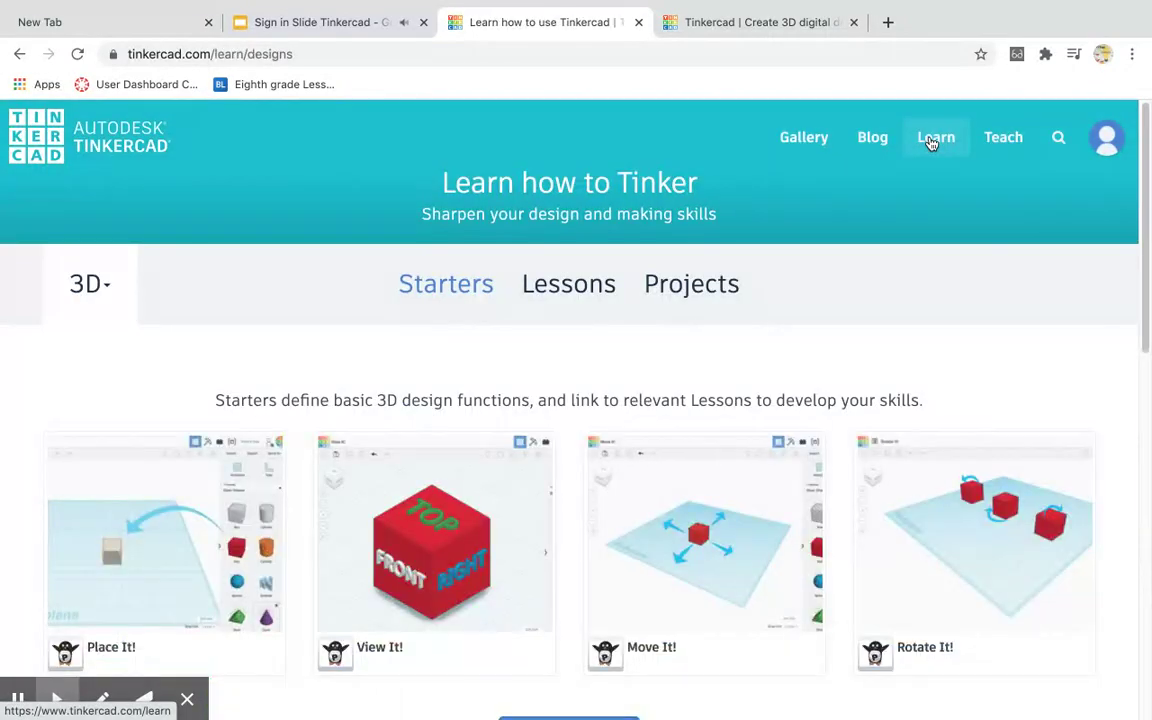
pyautogui.click(449, 287)
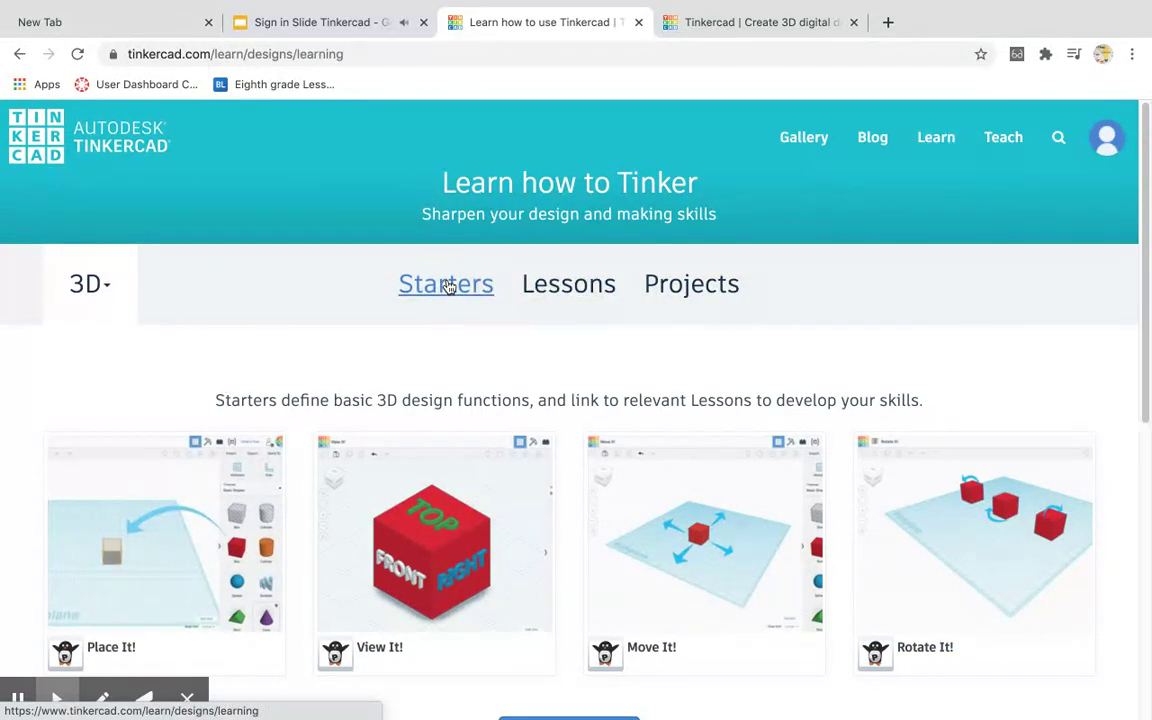
pyautogui.scroll(-2, 320, 397)
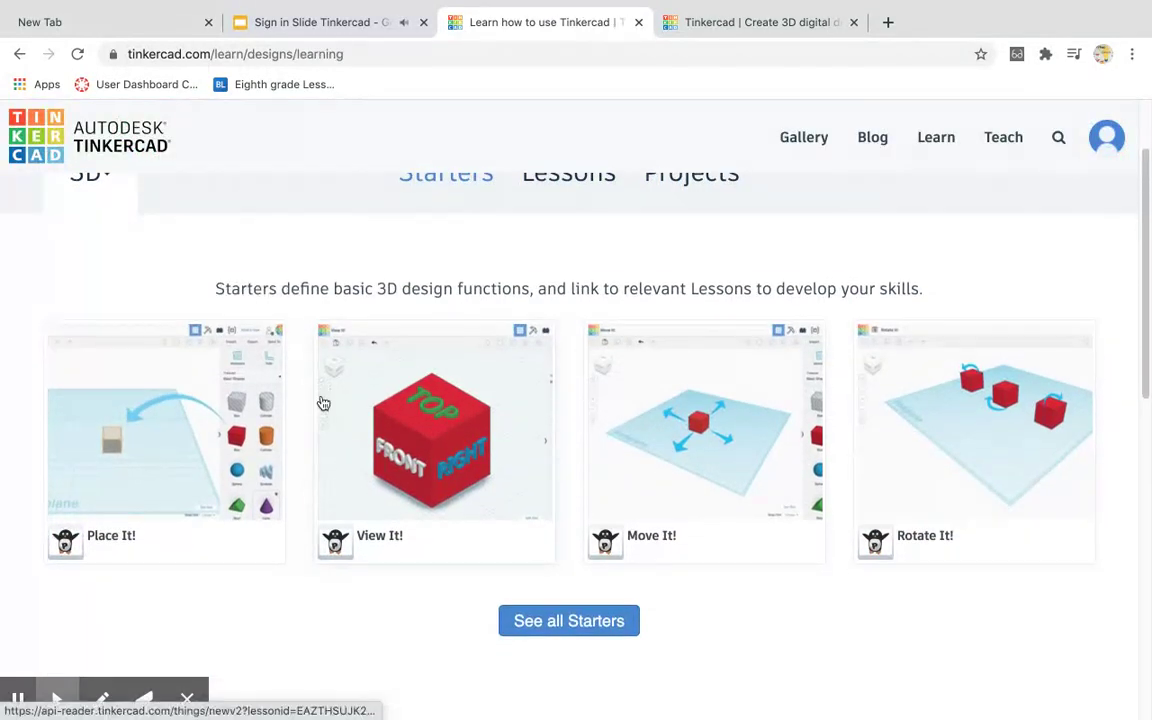
pyautogui.click(544, 626)
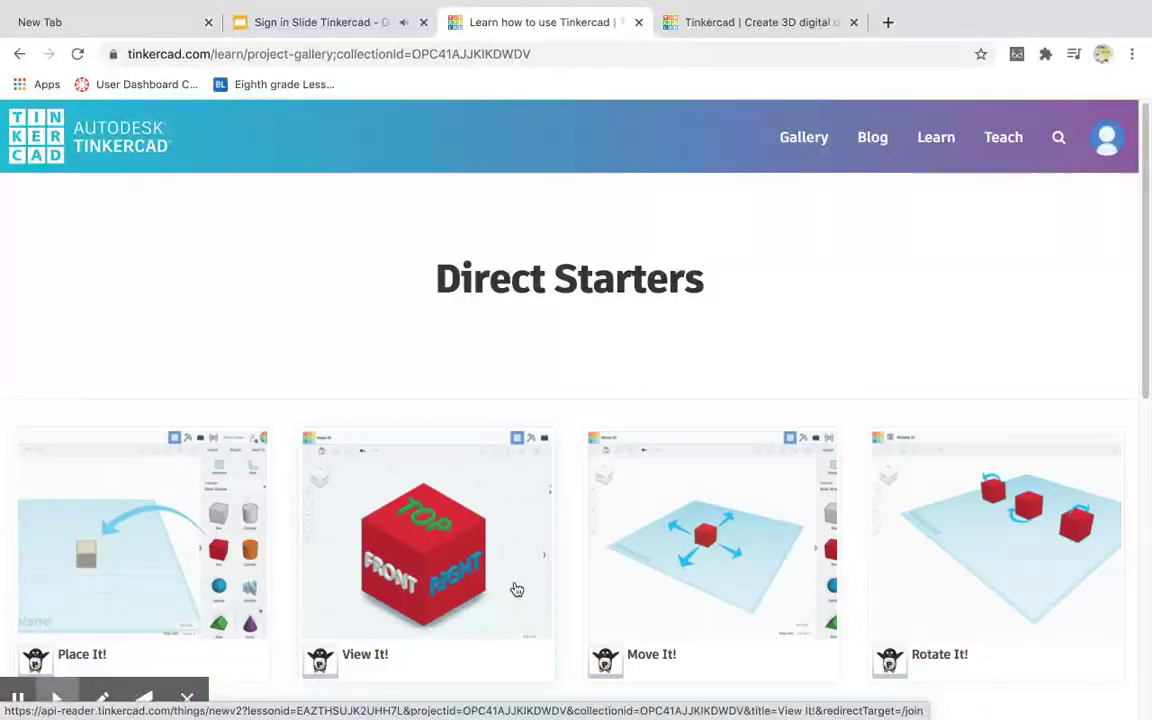
pyautogui.scroll(-1, 357, 617)
pyautogui.scroll(-1, 357, 617)
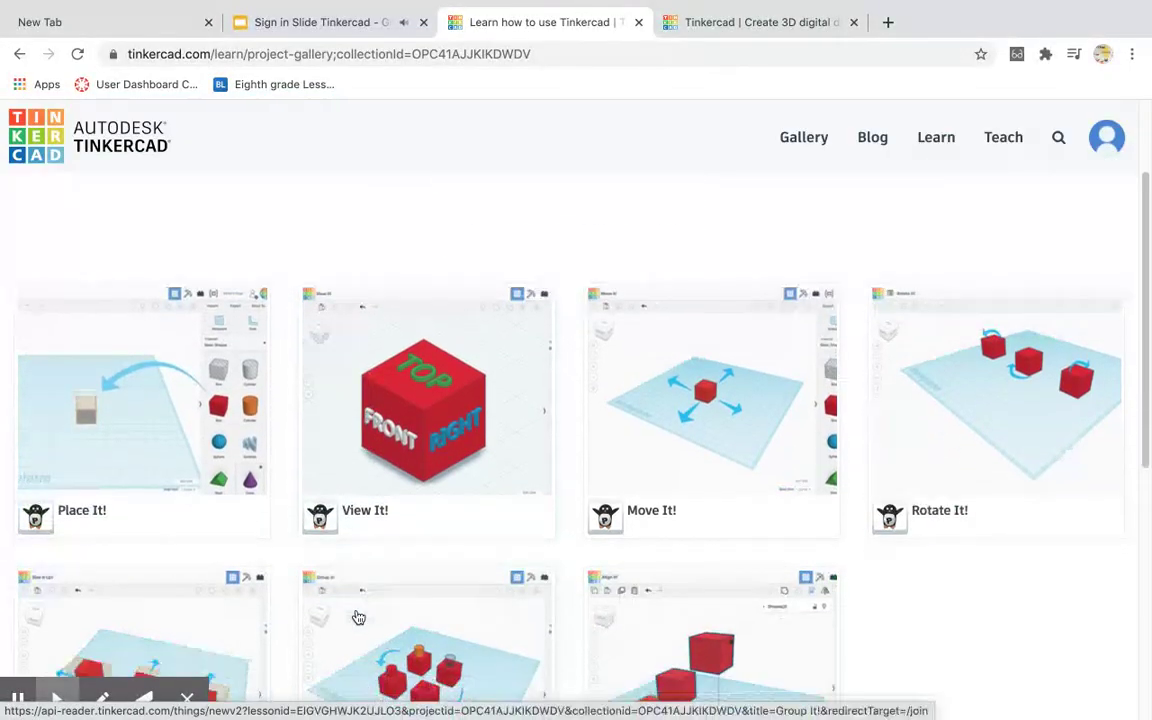
pyautogui.scroll(-1, 357, 615)
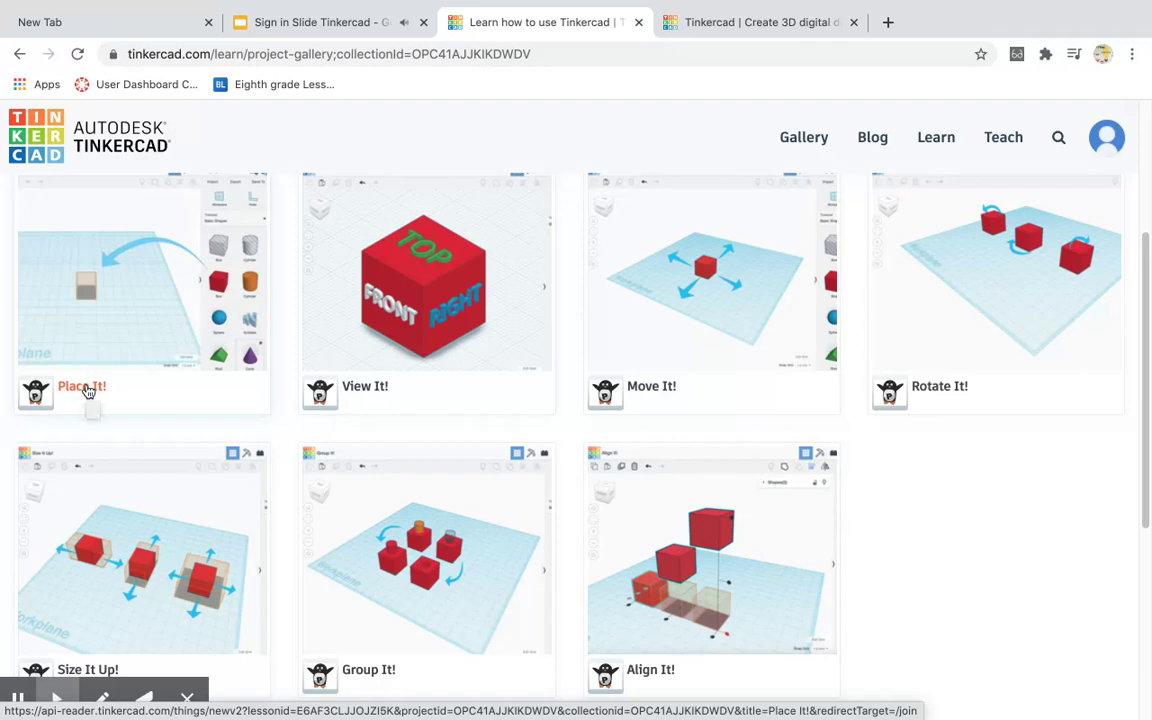
pyautogui.click(88, 390)
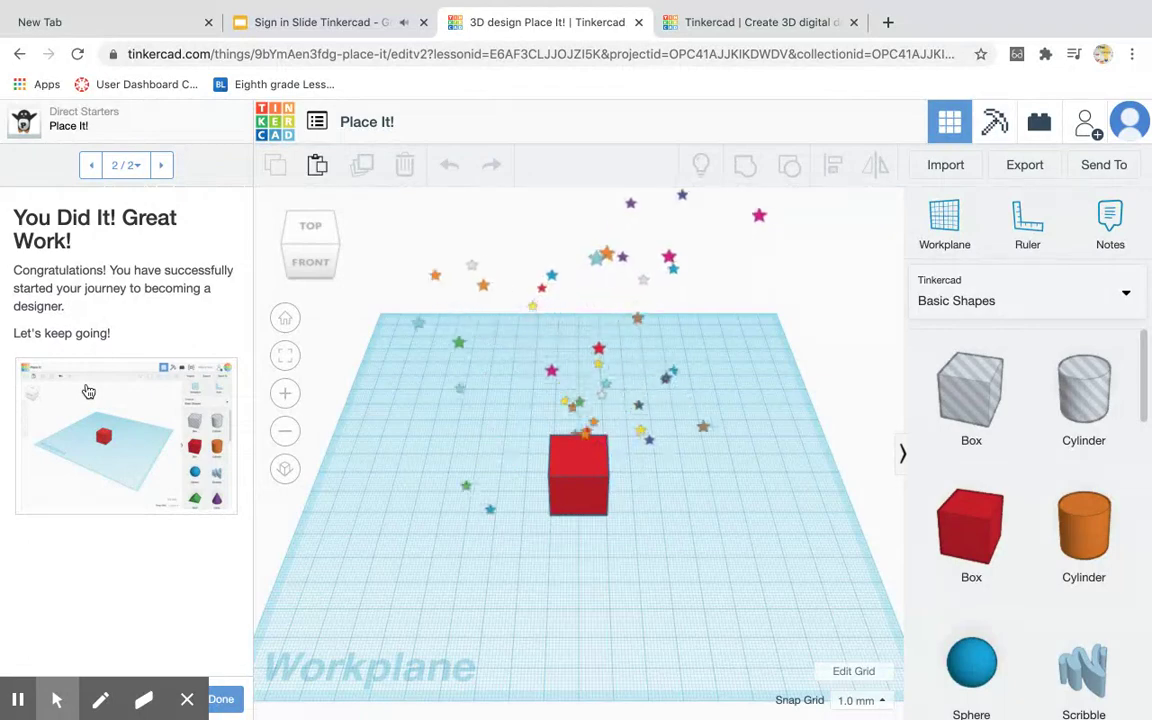
pyautogui.click(180, 702)
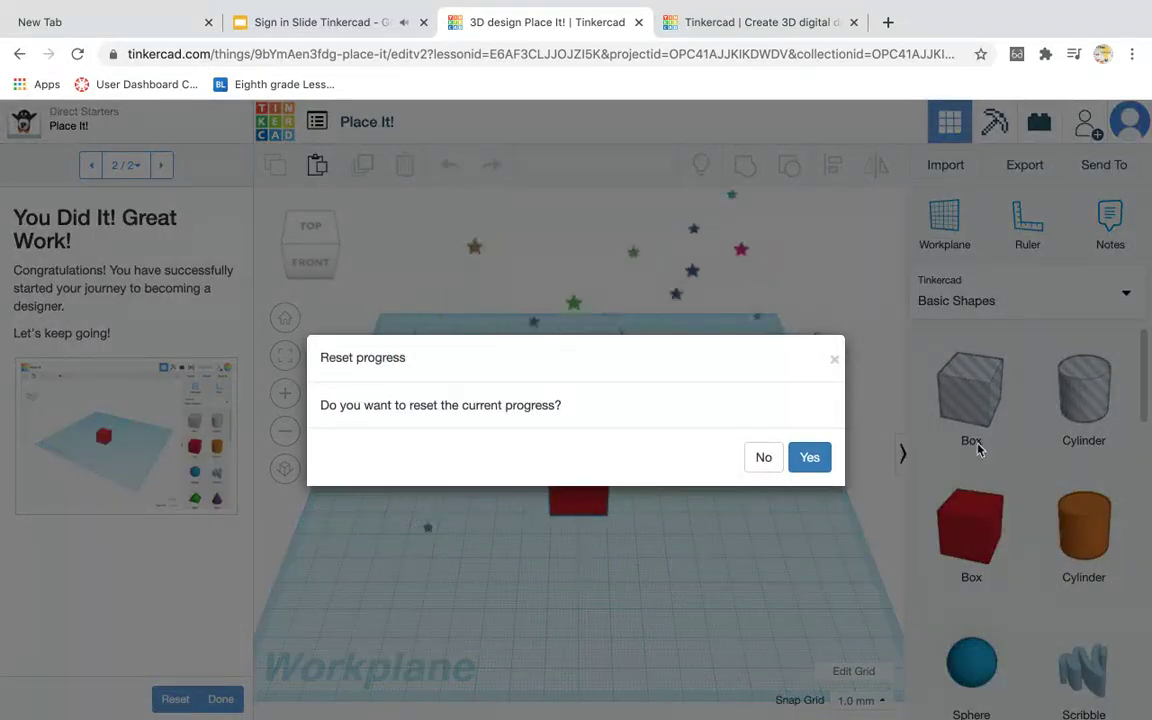
pyautogui.click(830, 459)
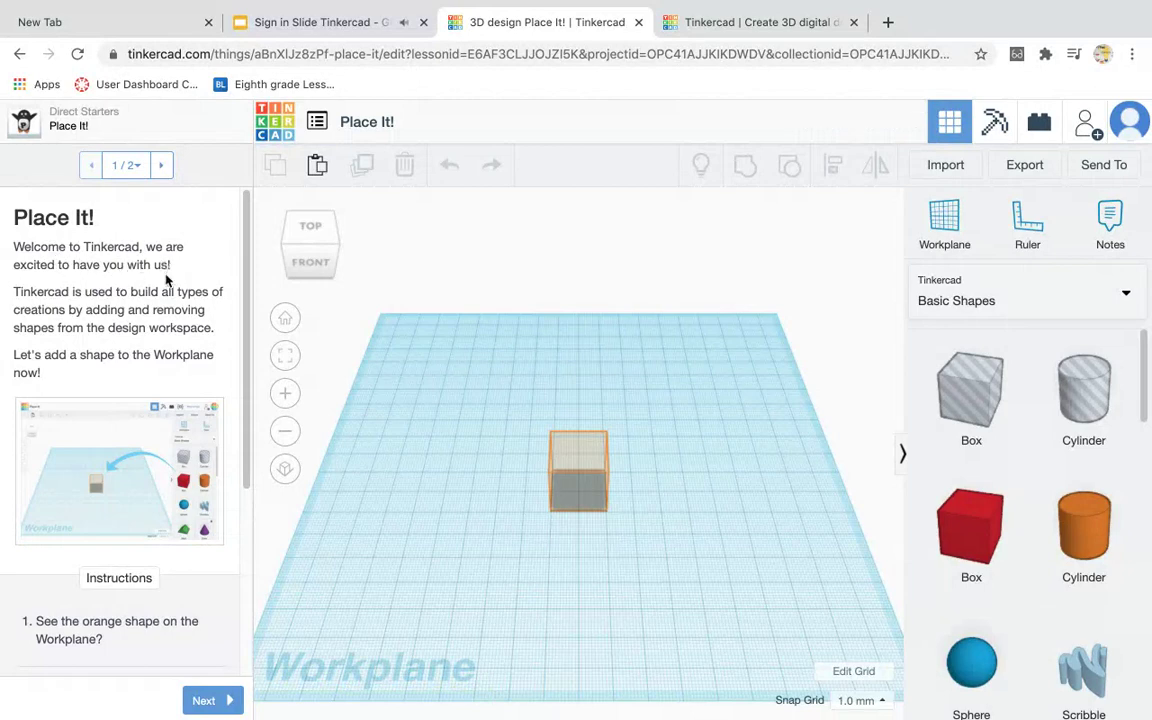
pyautogui.scroll(-3, 165, 371)
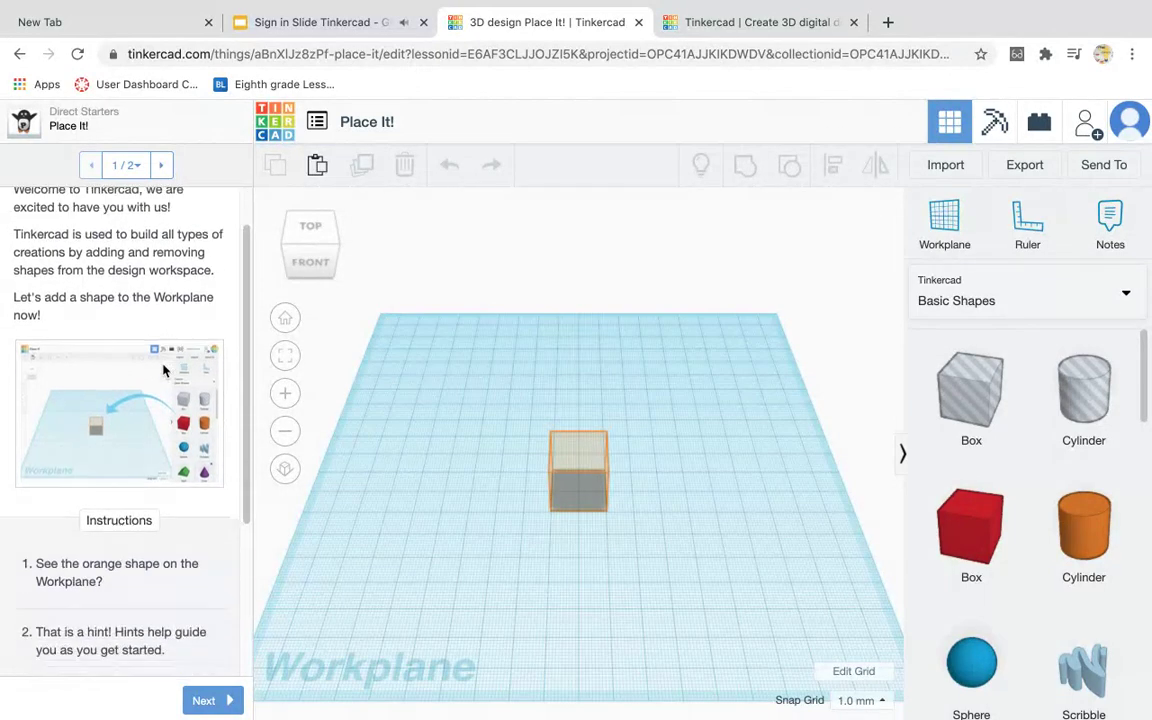
pyautogui.scroll(-1, 160, 390)
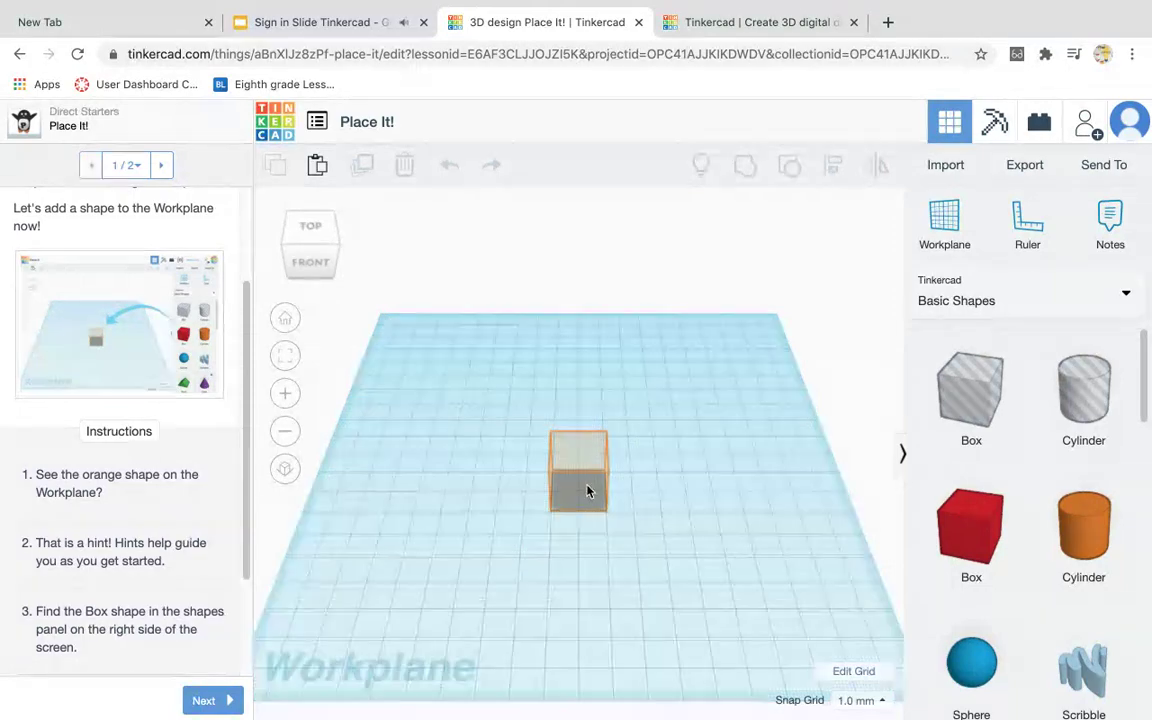
pyautogui.scroll(-2, 587, 490)
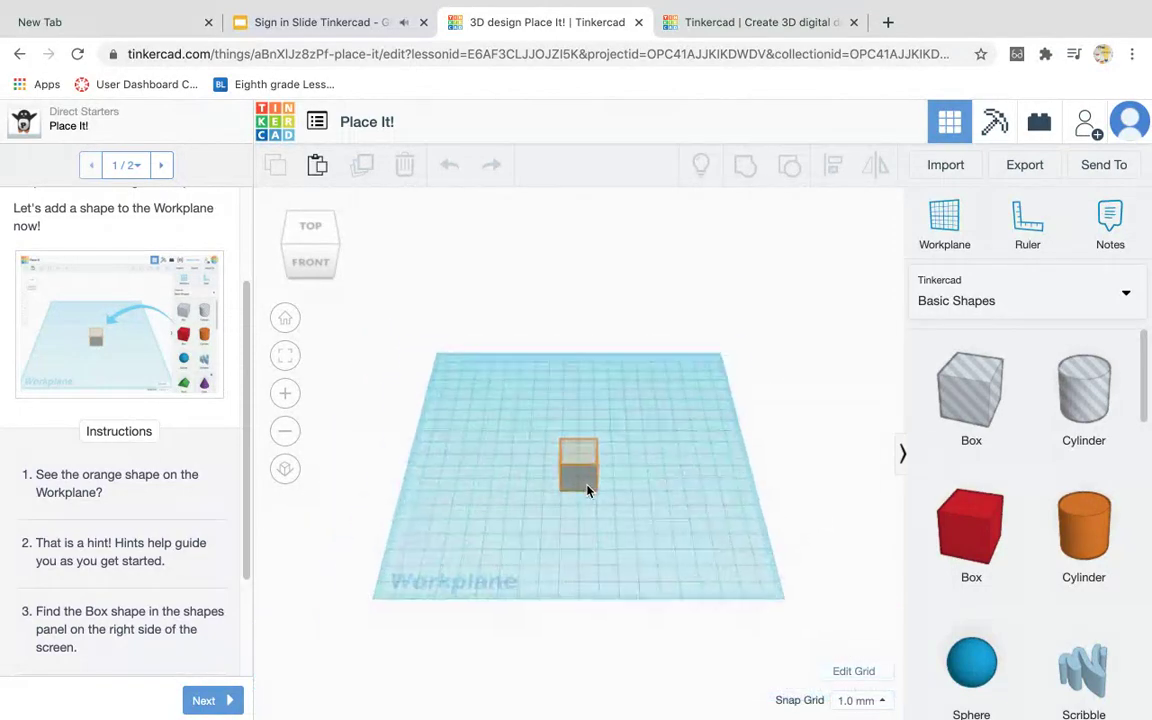
pyautogui.scroll(2, 587, 490)
pyautogui.scroll(2, 587, 490)
pyautogui.scroll(1, 587, 490)
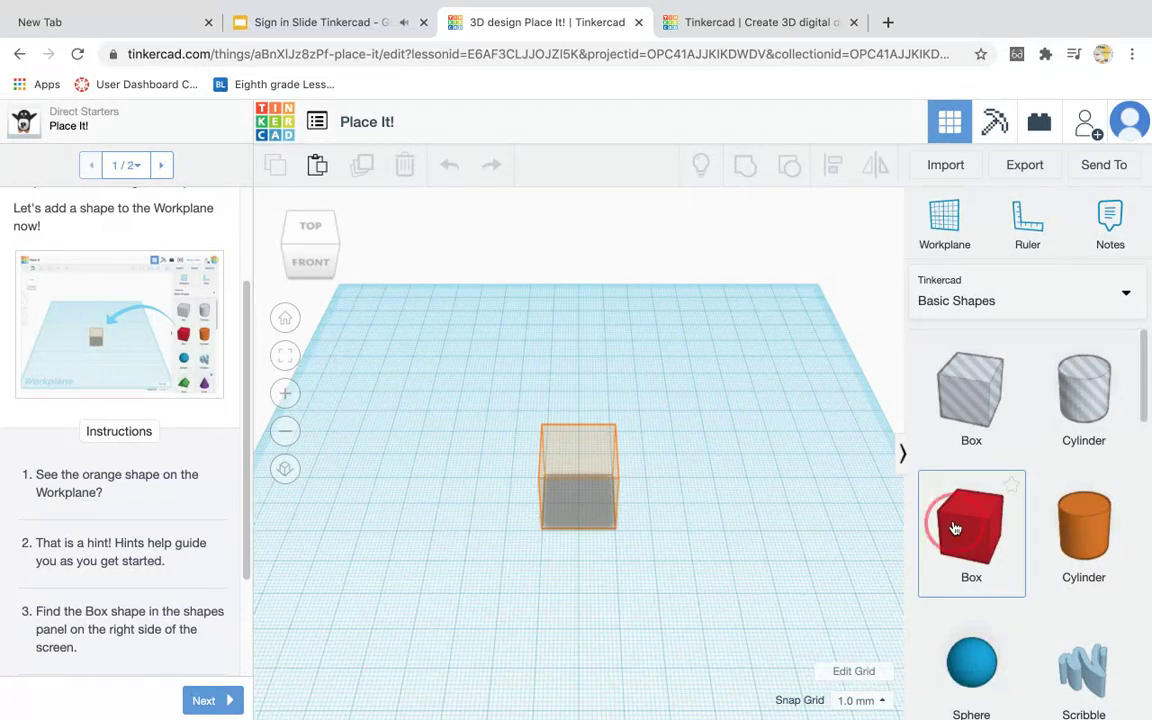
# - Drop a red 20 × 20 × 20 Box from Basic Shapes exactly onto the orange hint
pyautogui.moveTo(955, 528)
pyautogui.mouseDown()
pyautogui.moveTo(707, 501)
pyautogui.moveTo(587, 503)
pyautogui.mouseUp()
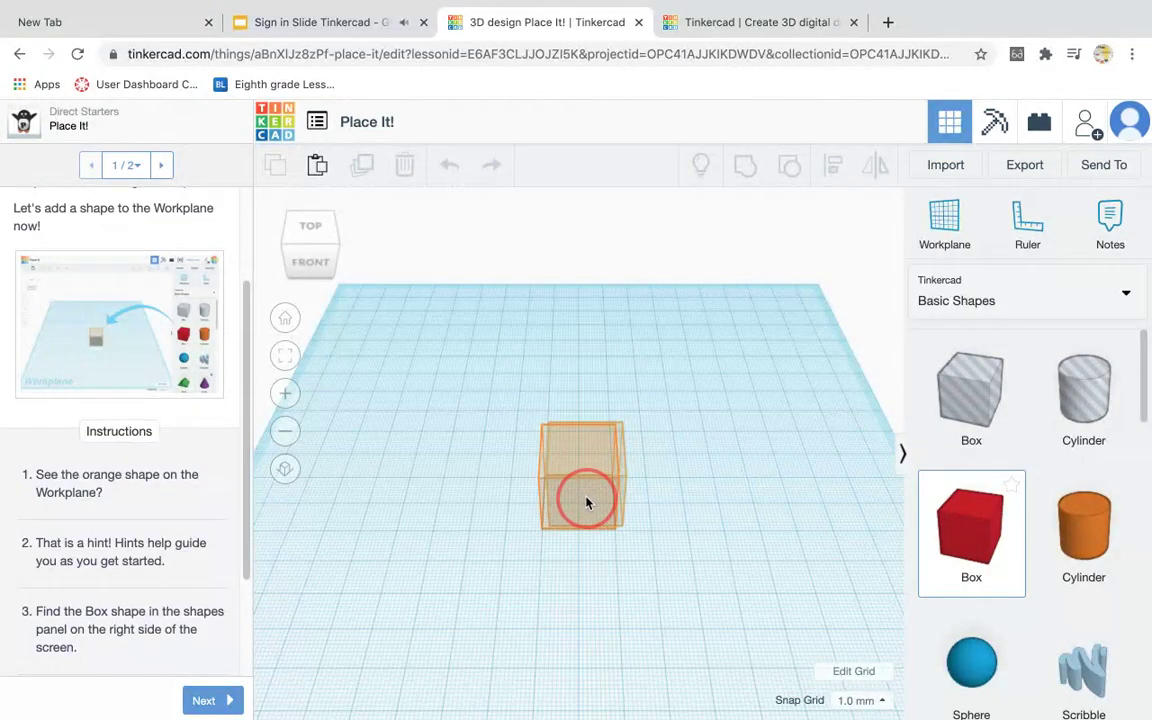
pyautogui.moveTo(587, 503); pyautogui.dragTo(587, 503)
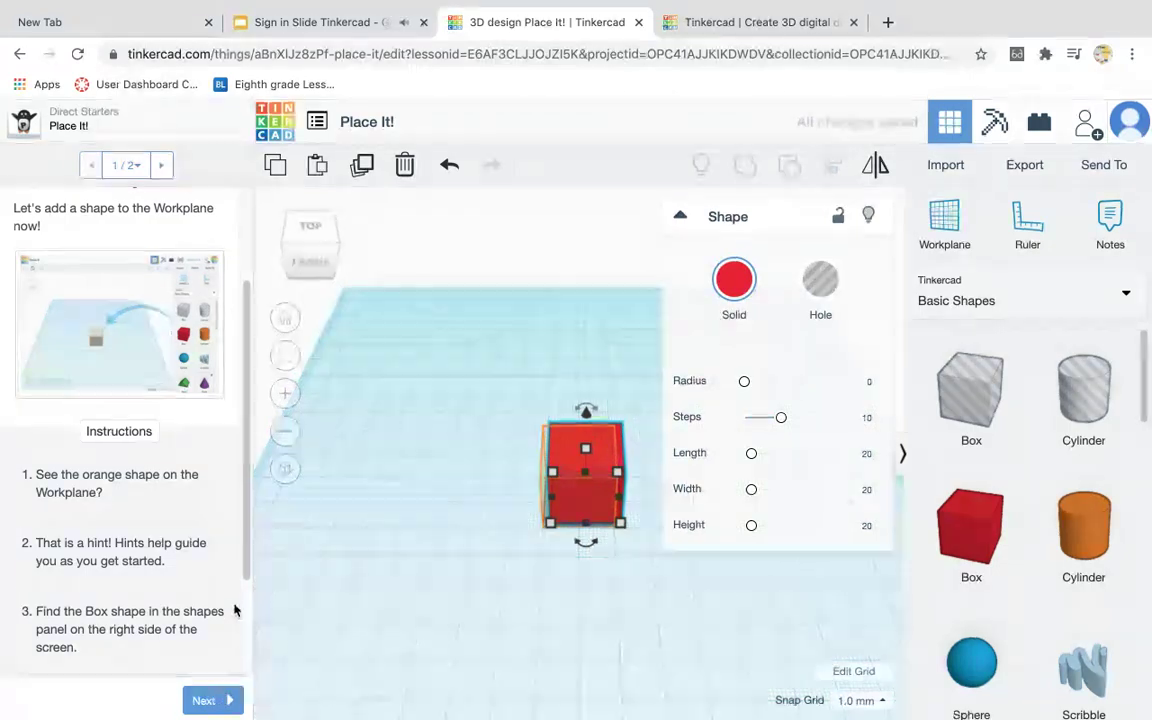
pyautogui.moveTo(244, 569); pyautogui.dragTo(252, 674)
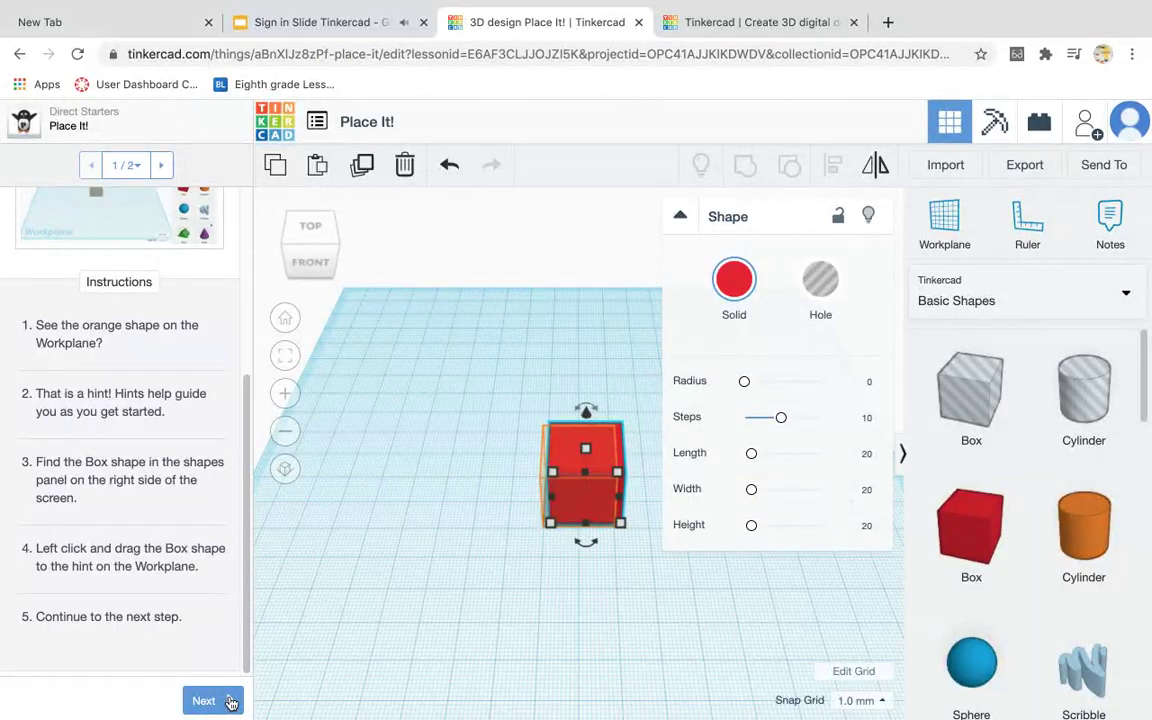
# - Mark the Place It! lesson done and continue into the View It! lesson
pyautogui.click(230, 701)
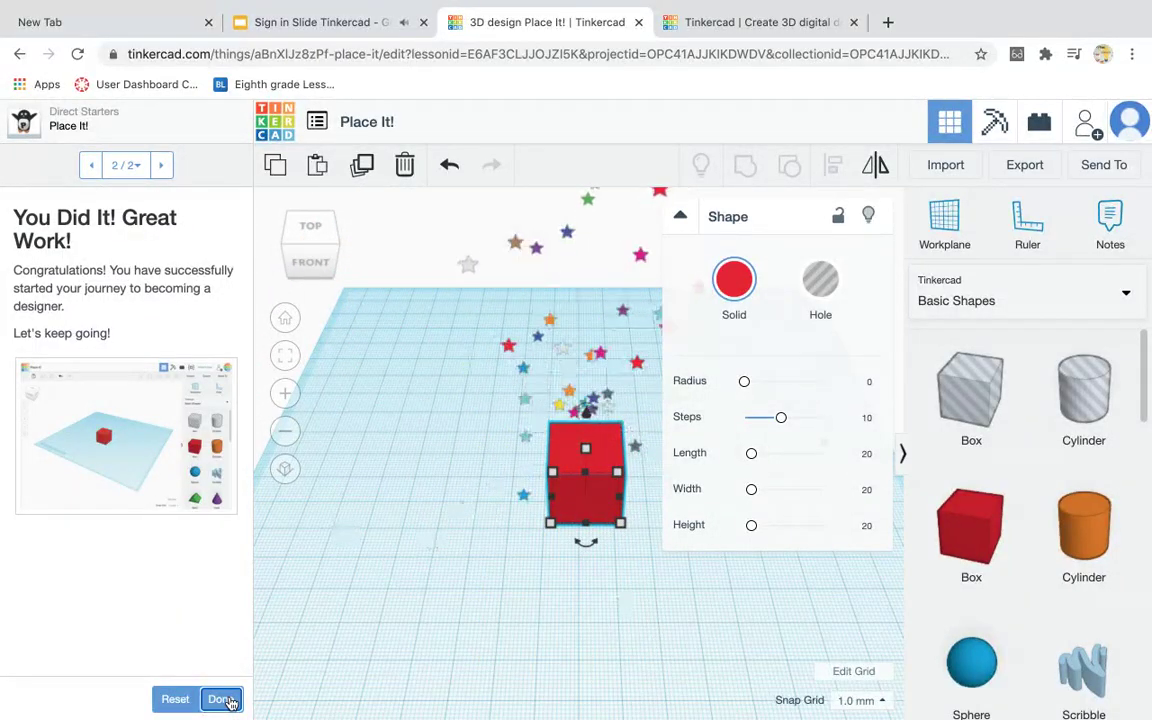
pyautogui.click(222, 699)
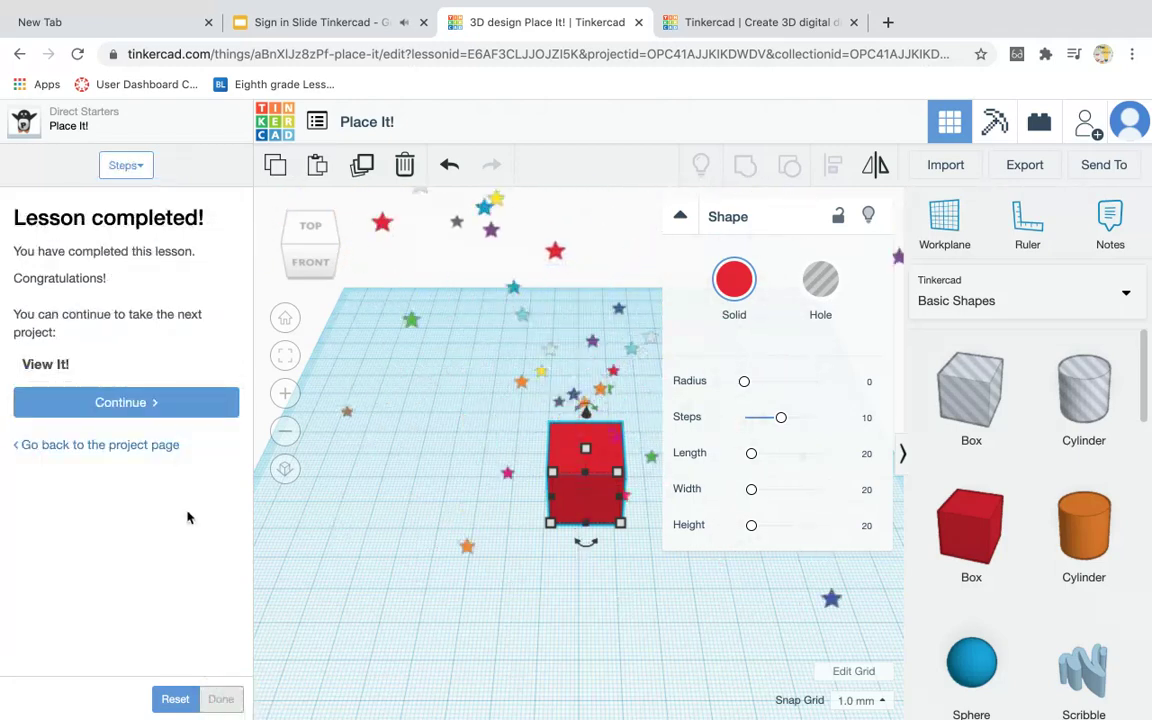
pyautogui.click(160, 404)
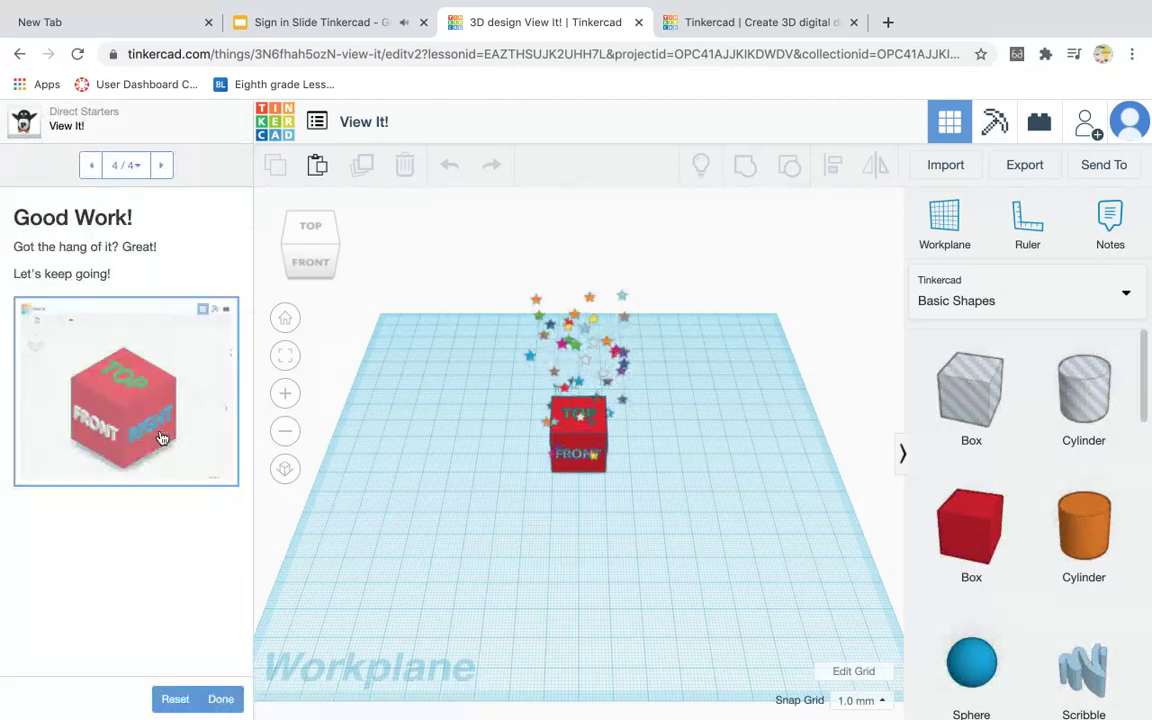
# - Reset the View It! lesson progress so it restarts at step 1 of 4
pyautogui.click(180, 695)
pyautogui.click(810, 458)
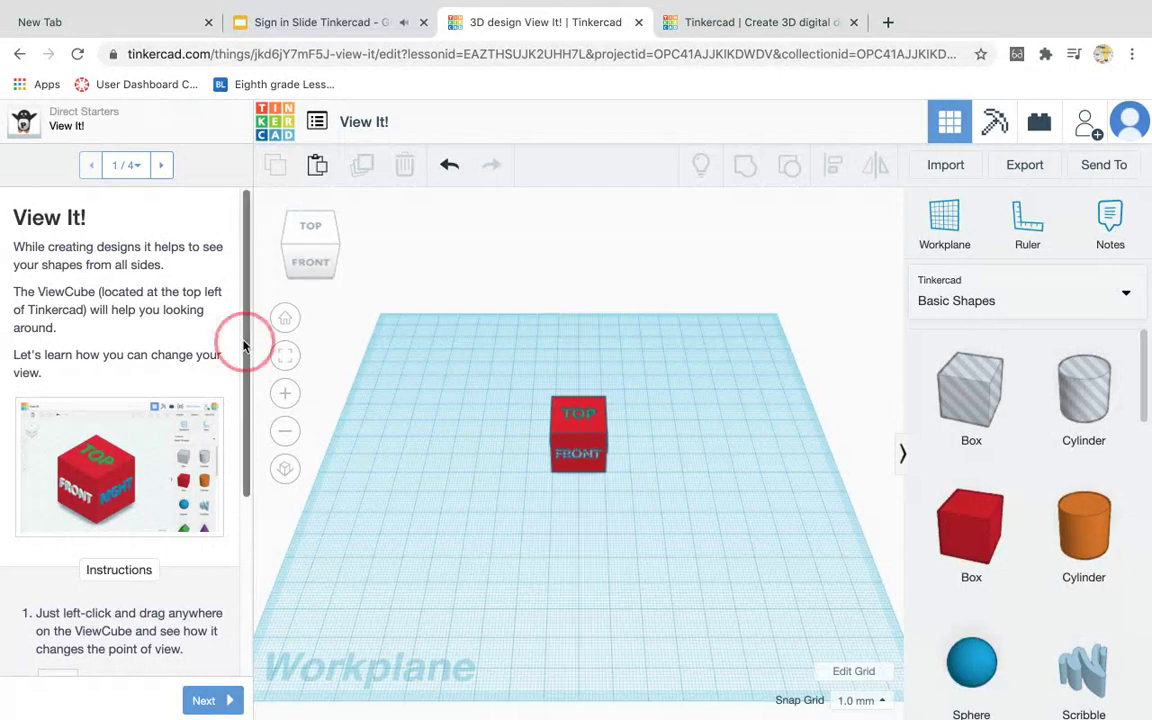
# - View the cube from the Front, Top and Left ViewCube faces, return to Home view, then reach Learn to Zoom
pyautogui.moveTo(246, 342); pyautogui.dragTo(257, 474)
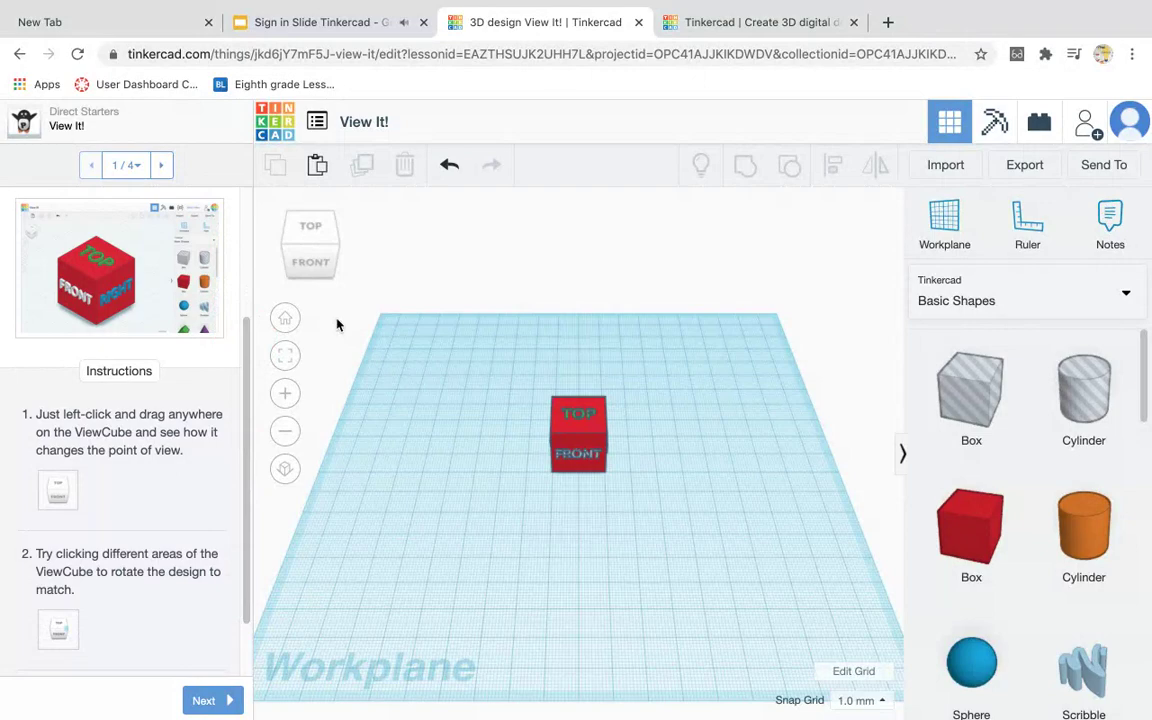
pyautogui.click(309, 263)
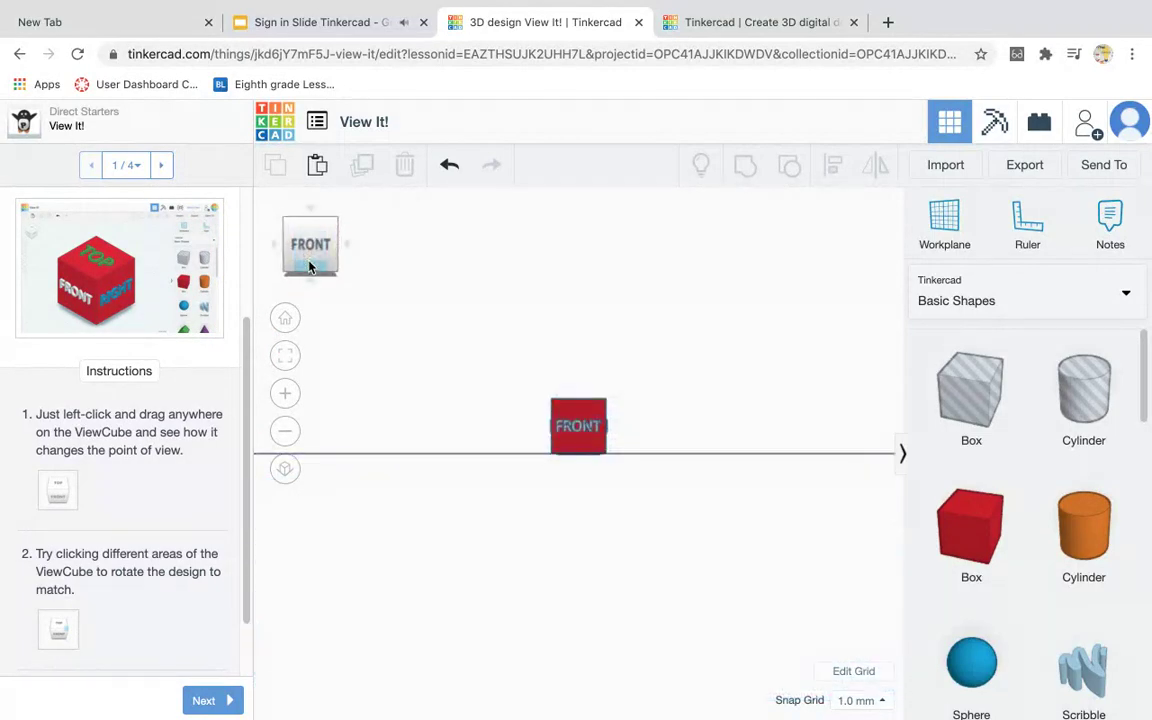
pyautogui.click(309, 211)
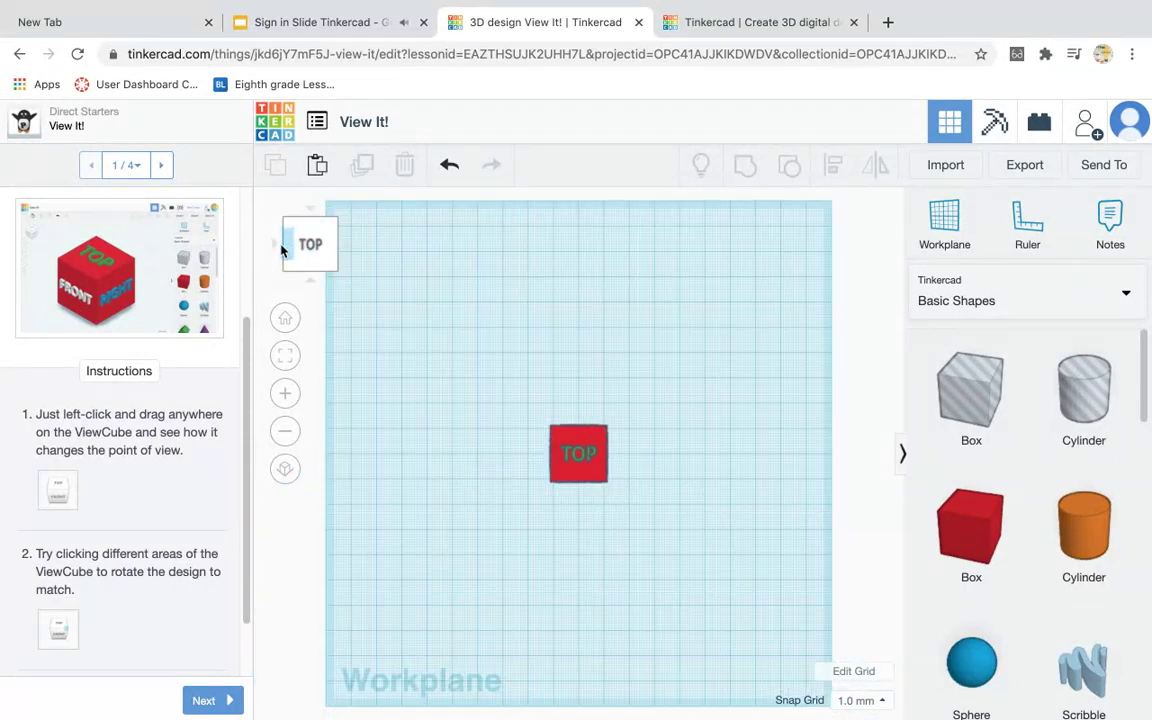
pyautogui.click(277, 247)
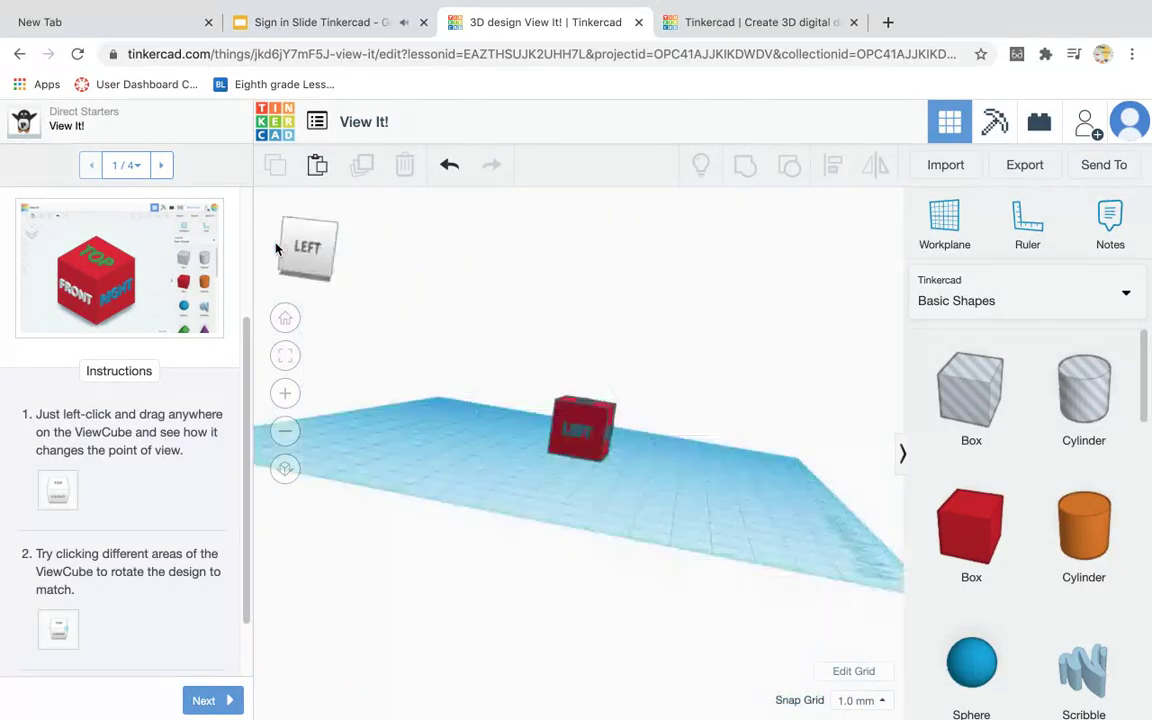
pyautogui.click(285, 320)
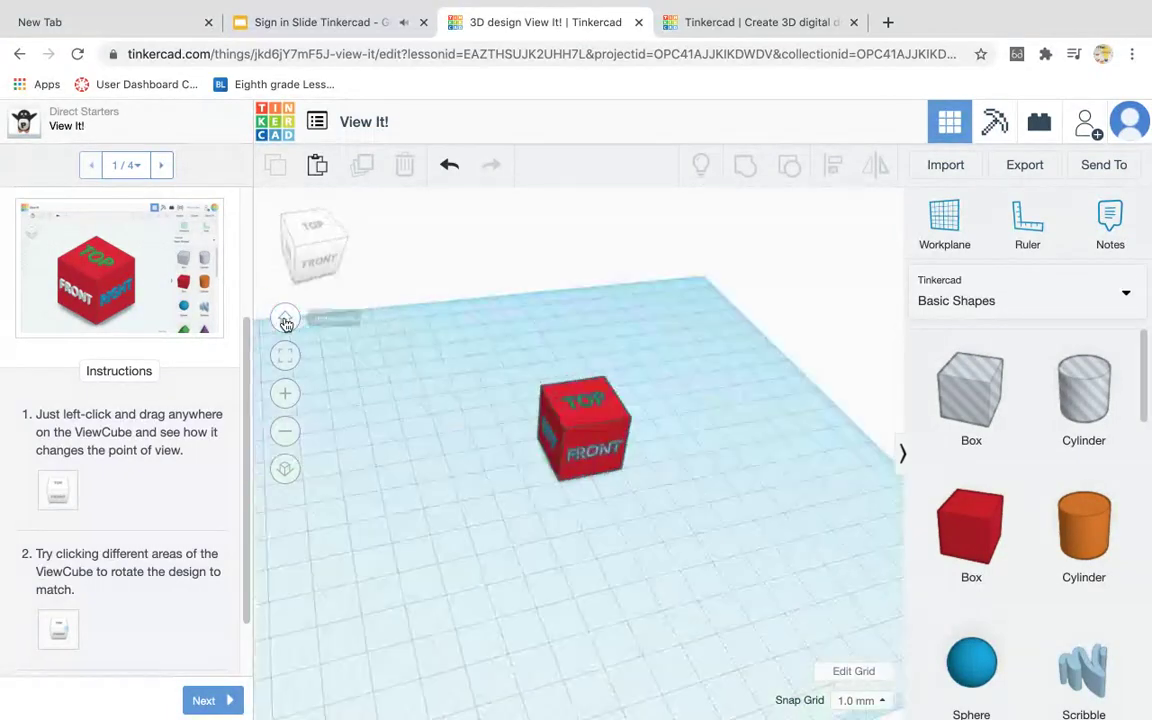
pyautogui.moveTo(249, 452); pyautogui.dragTo(250, 539)
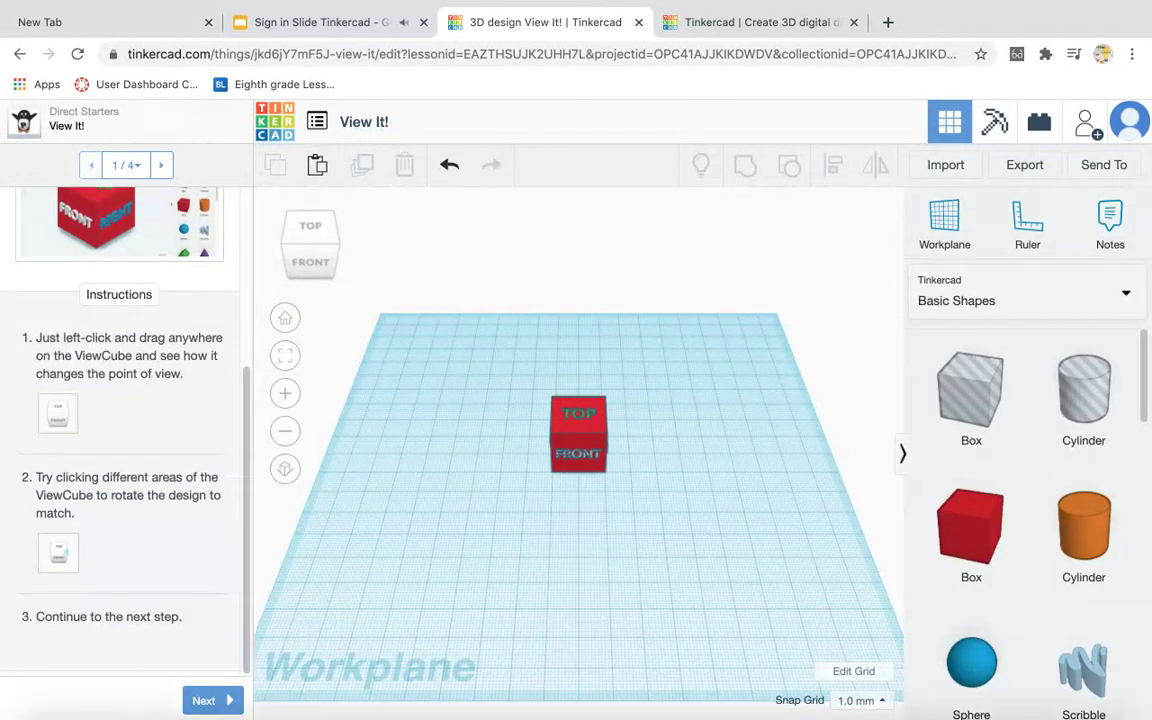
pyautogui.click(227, 701)
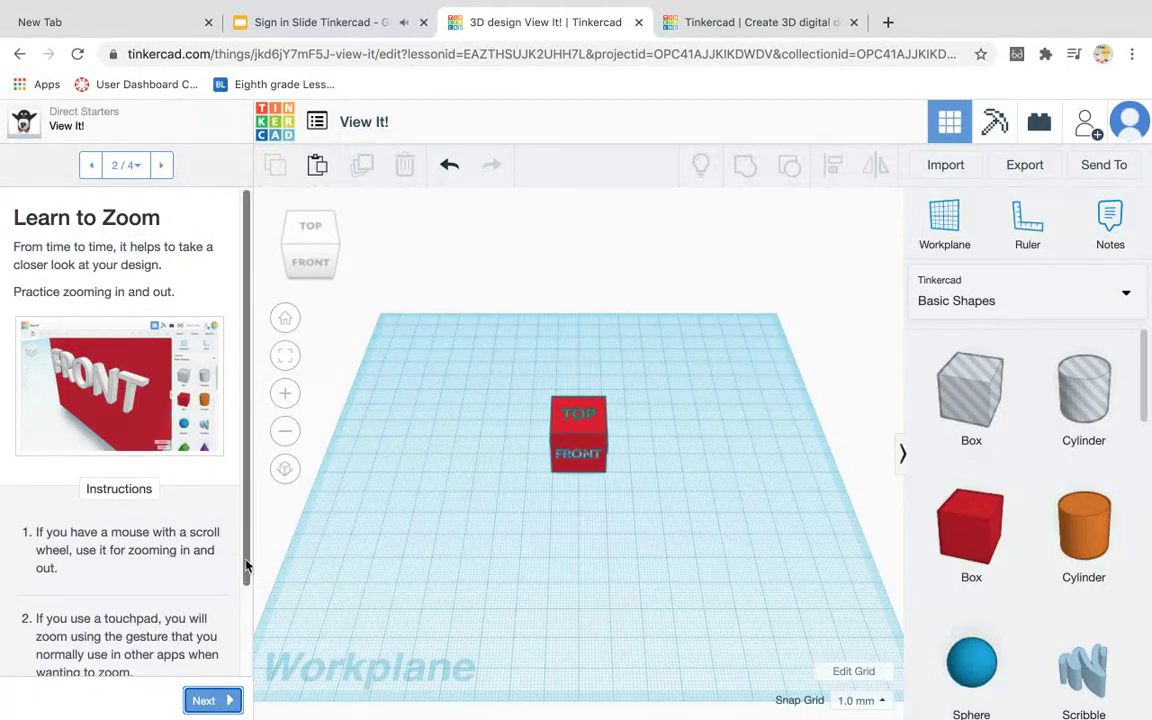
# - Zoom out and back in on the red cube, then return to the Home view
pyautogui.moveTo(247, 568); pyautogui.dragTo(239, 641)
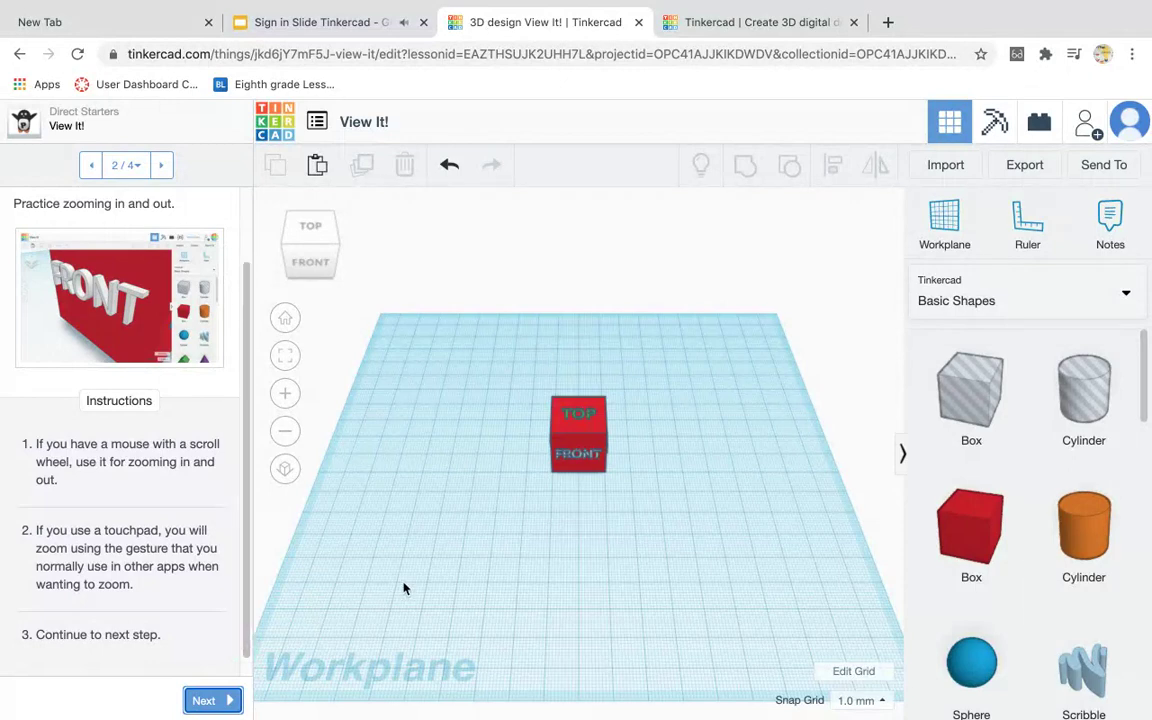
pyautogui.scroll(-3, 404, 588)
pyautogui.scroll(-2, 404, 588)
pyautogui.scroll(-2, 404, 588)
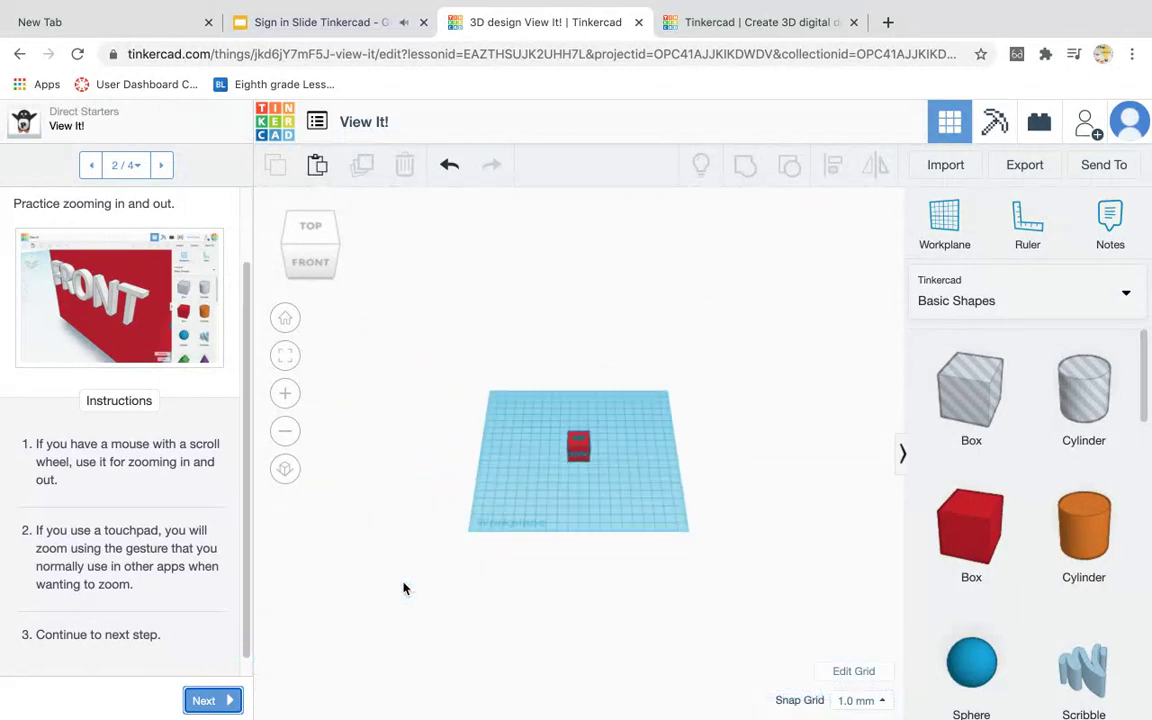
pyautogui.scroll(2, 404, 588)
pyautogui.scroll(2, 404, 588)
pyautogui.scroll(2, 404, 588)
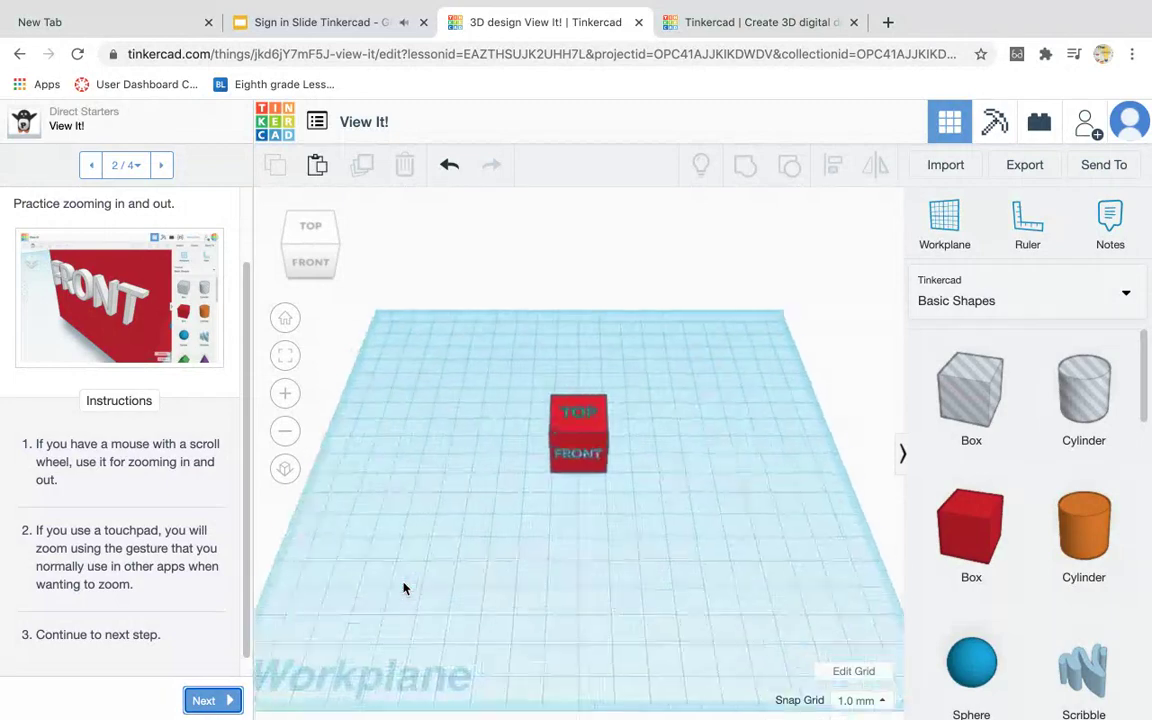
pyautogui.scroll(2, 404, 588)
pyautogui.scroll(1, 404, 588)
pyautogui.scroll(1, 404, 588)
pyautogui.scroll(2, 404, 588)
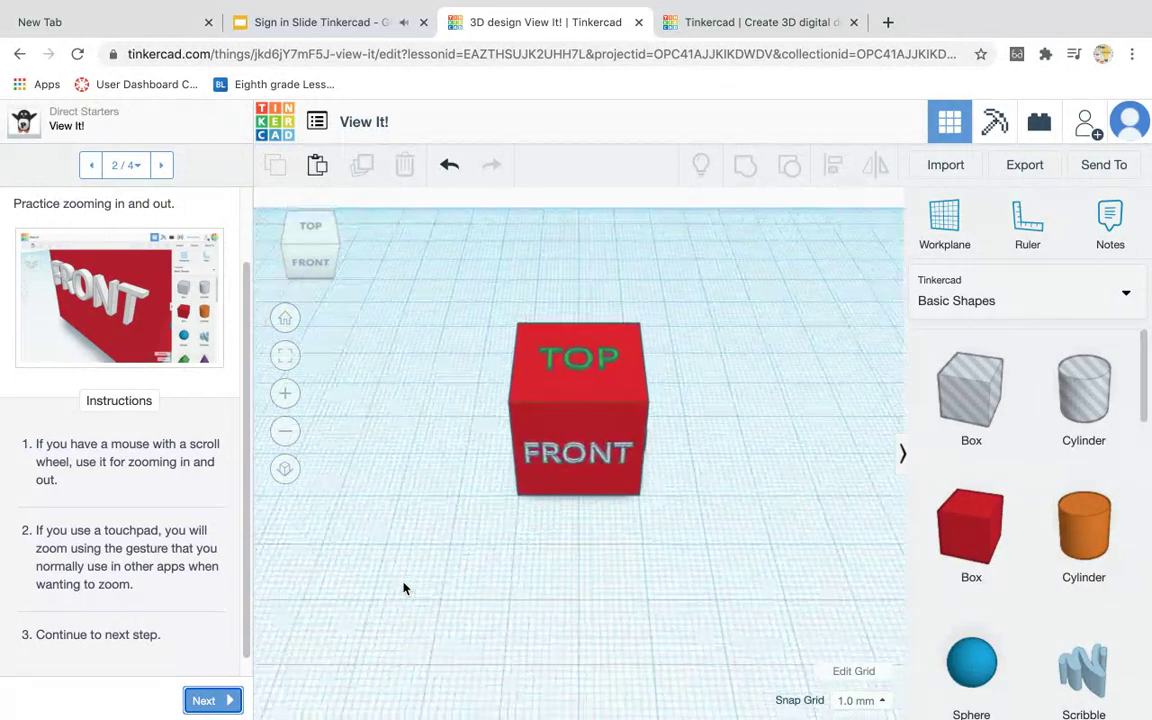
pyautogui.click(286, 320)
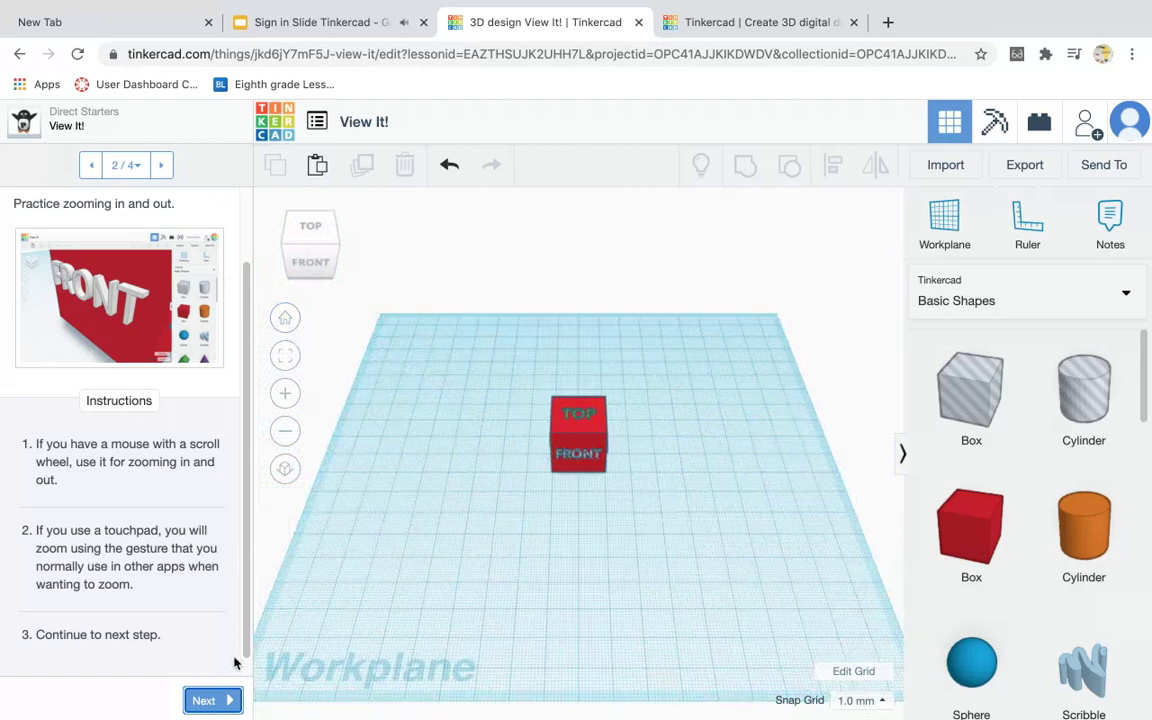
# - Finish the View It! lesson as done and return to the Google Slides sign-in presentation
pyautogui.click(230, 704)
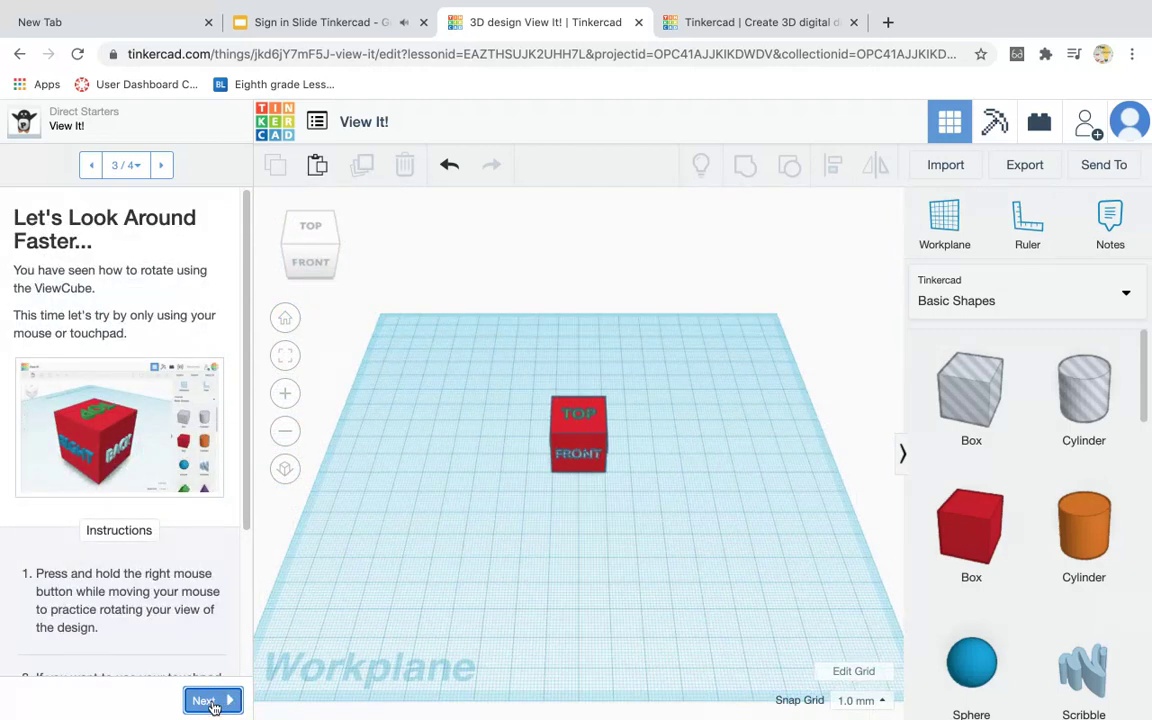
pyautogui.click(212, 704)
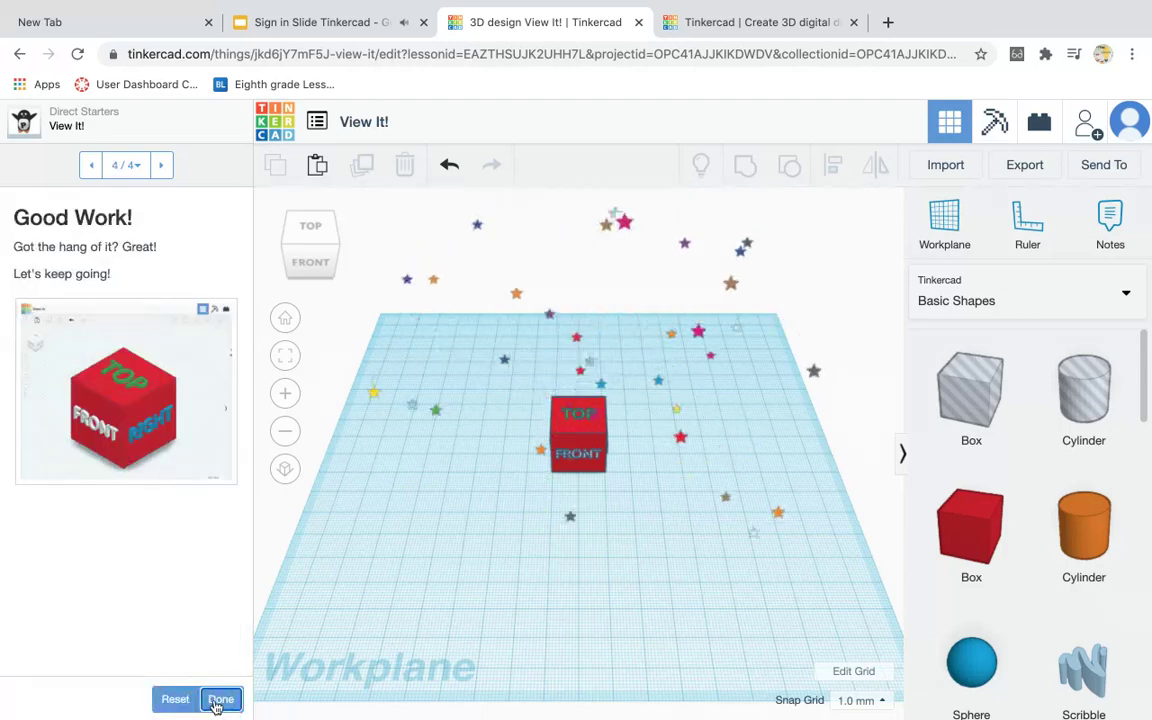
pyautogui.click(214, 704)
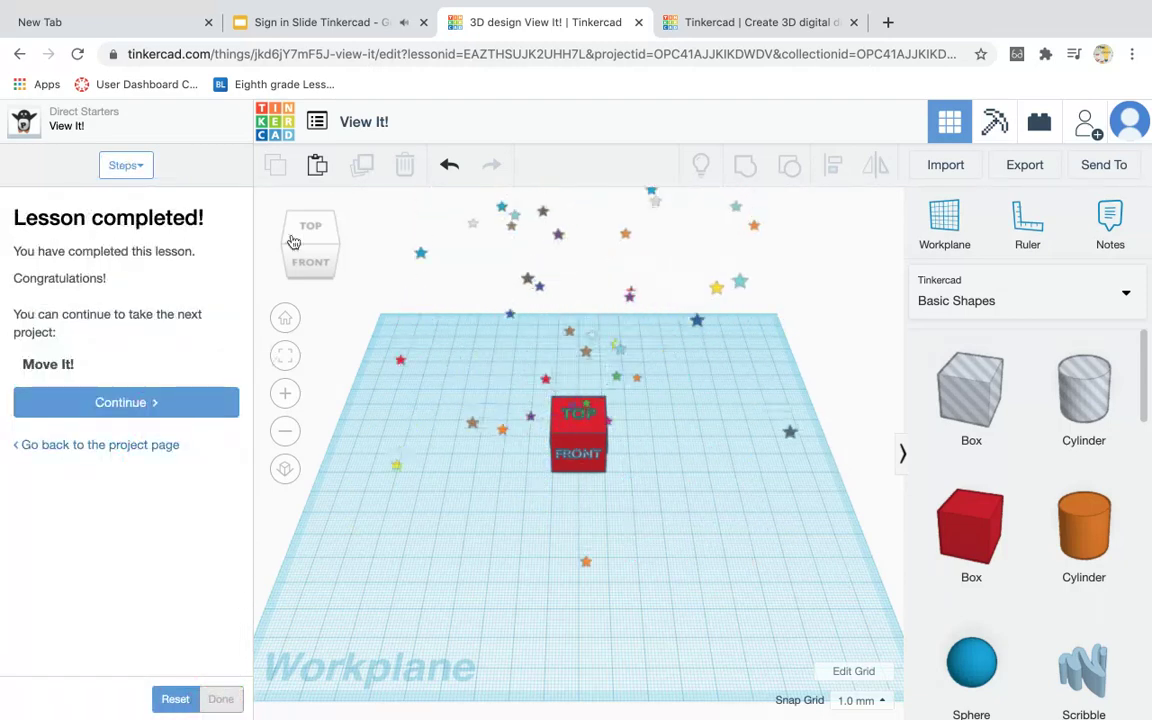
pyautogui.click(328, 24)
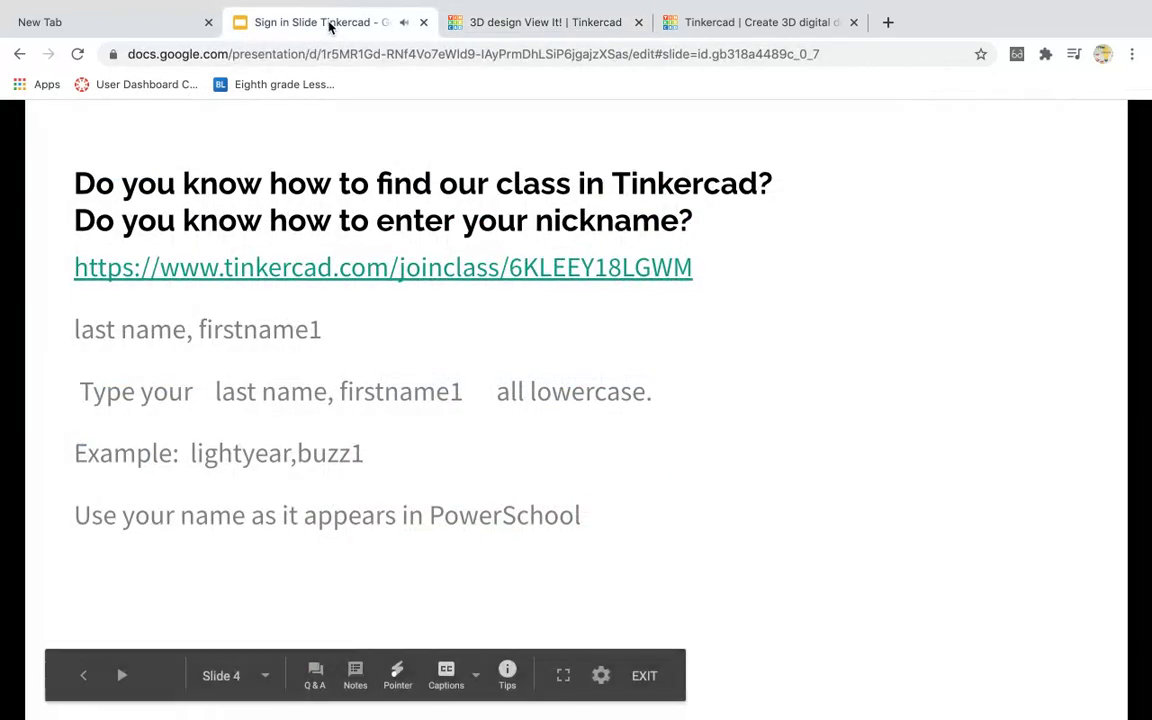